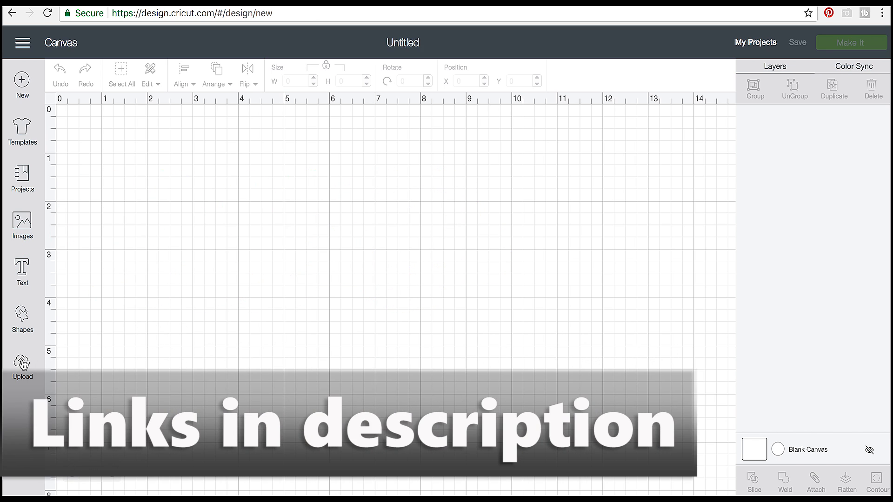
# Step: Upload the photo "unnamed (1).jpg" from the Desktop folder as a new image
pyautogui.click(22, 363)
pyautogui.click(223, 251)
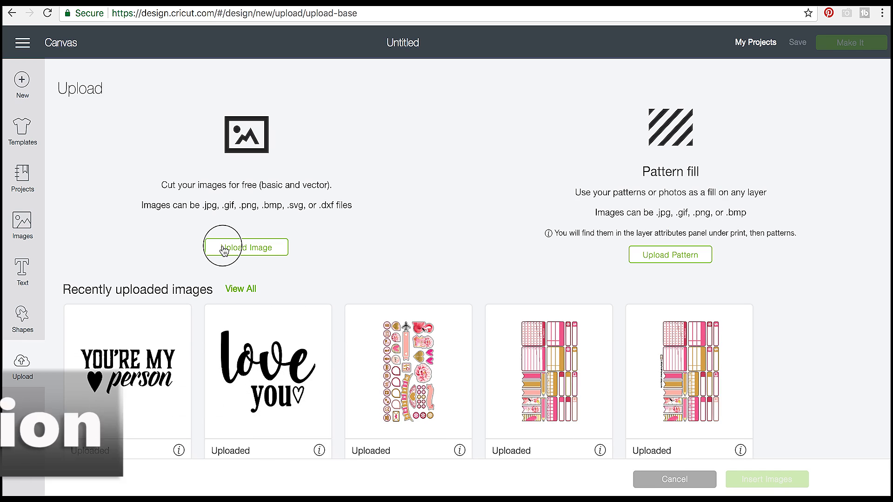
pyautogui.click(422, 265)
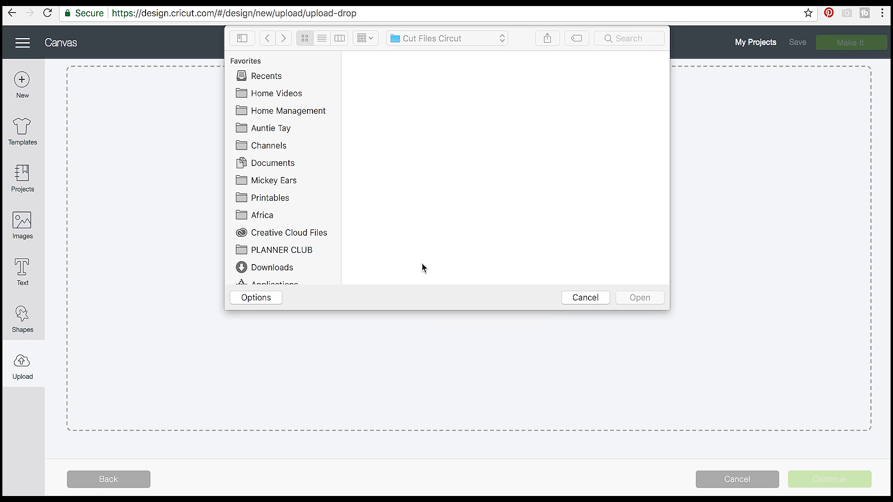
pyautogui.scroll(-5, 267, 156)
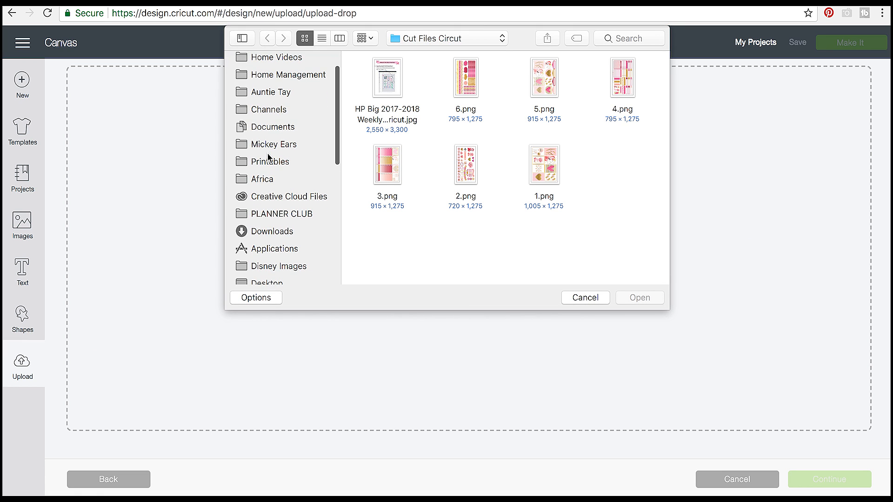
pyautogui.scroll(-2, 268, 195)
pyautogui.click(266, 195)
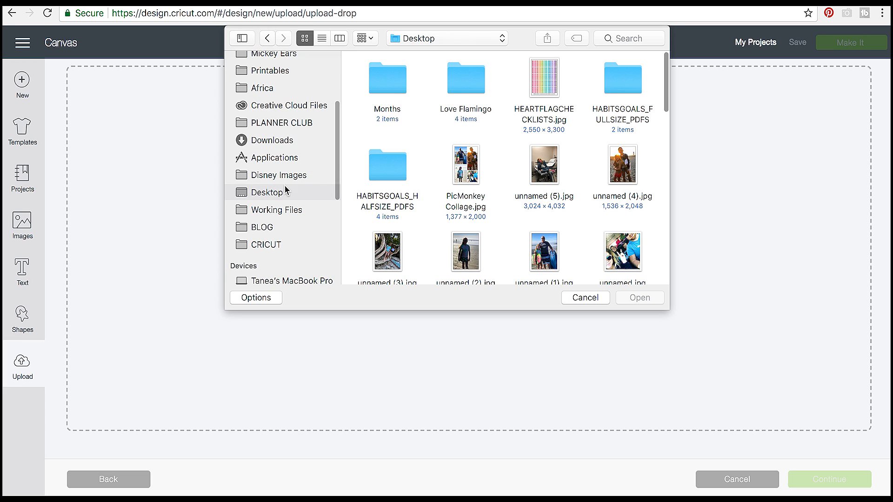
pyautogui.scroll(-1, 512, 157)
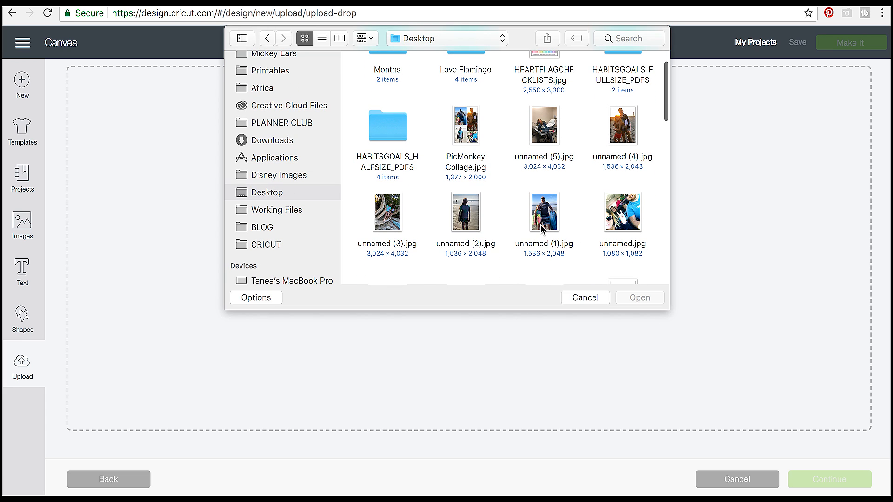
pyautogui.scroll(-1, 541, 228)
pyautogui.click(544, 186)
pyautogui.click(651, 297)
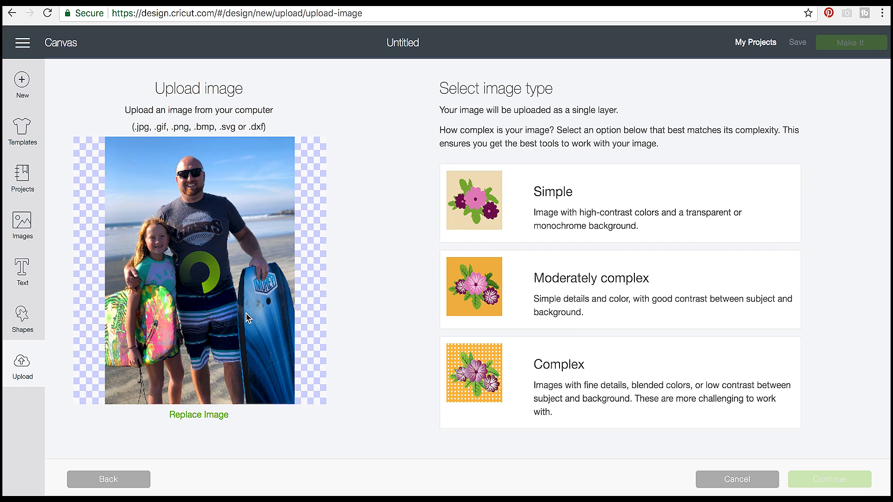
# Step: Set the photo's image type to Complex, keep its background unerased, and save it as a print then cut image
pyautogui.click(486, 386)
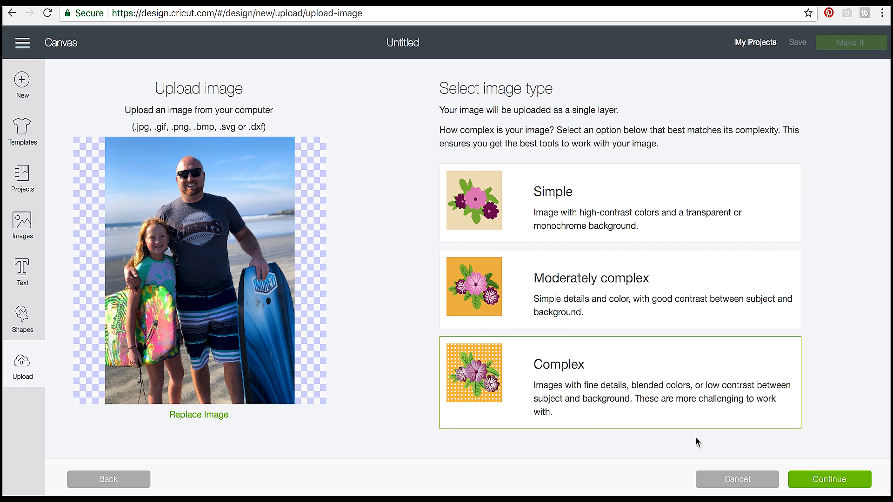
pyautogui.click(798, 478)
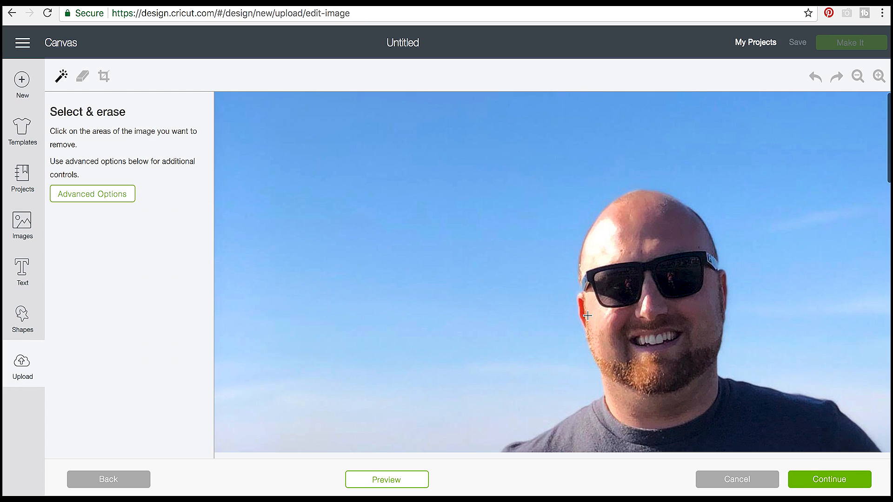
pyautogui.scroll(-8, 587, 315)
pyautogui.scroll(2, 649, 284)
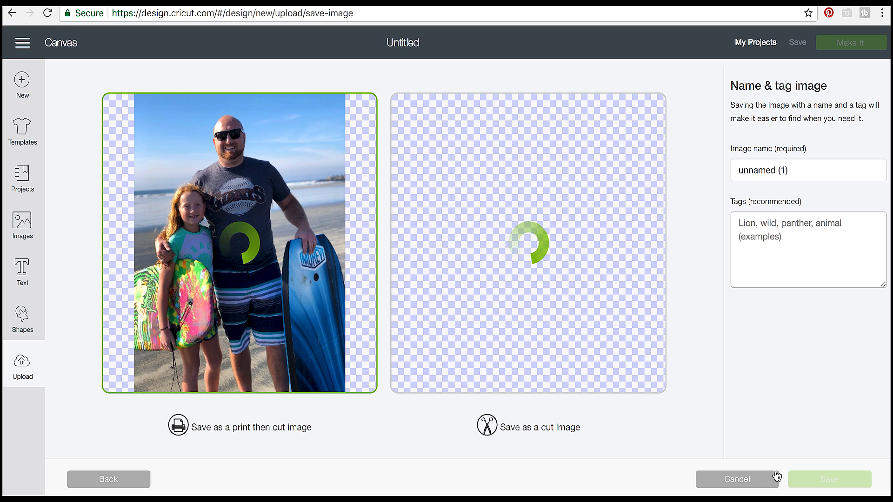
pyautogui.click(801, 482)
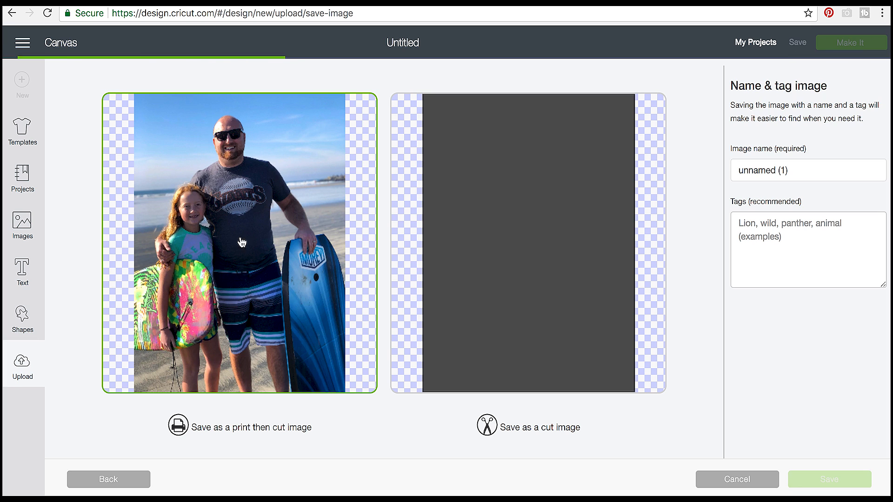
# Step: Insert a heart shape and move it to about X 2.65, Y 0.88 on the canvas
pyautogui.click(23, 319)
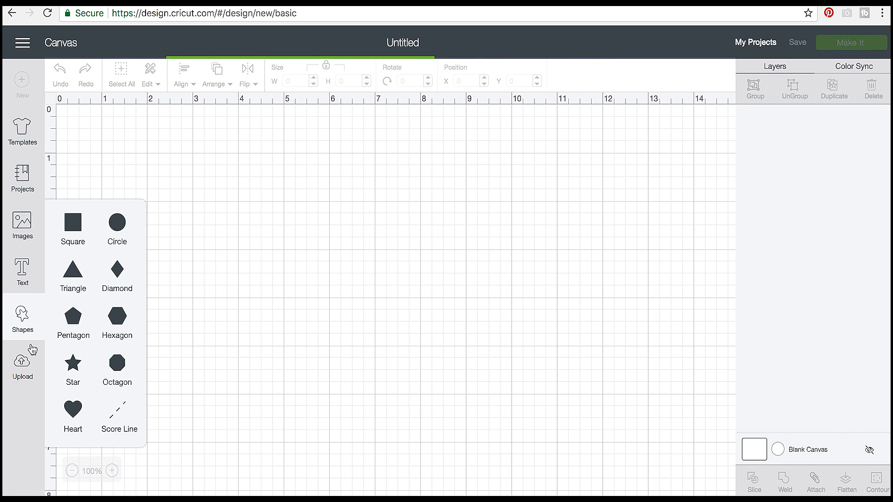
pyautogui.click(72, 408)
pyautogui.moveTo(225, 227); pyautogui.dragTo(276, 197)
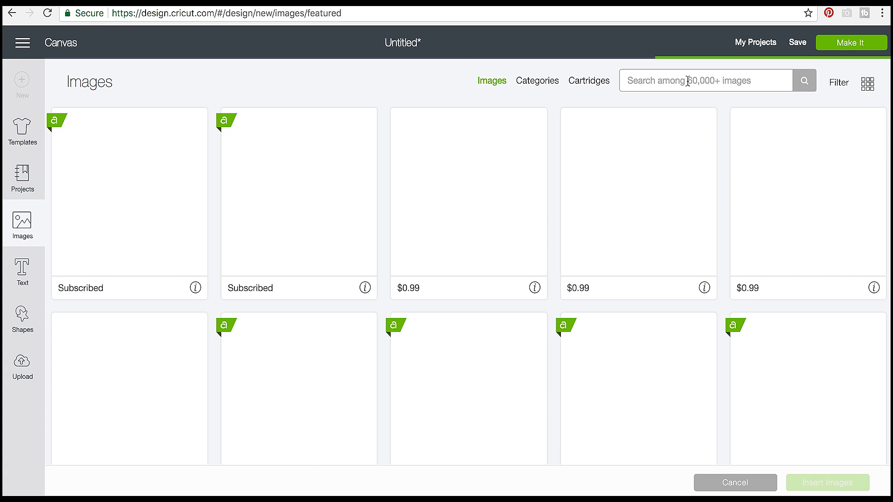
# Step: Search the image library for "banner"
pyautogui.click(687, 81)
pyautogui.write('banner')
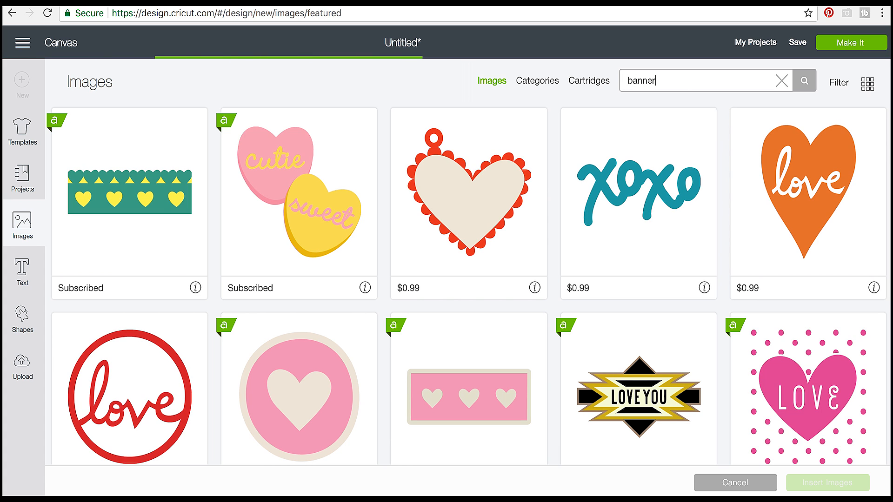
pyautogui.click(801, 82)
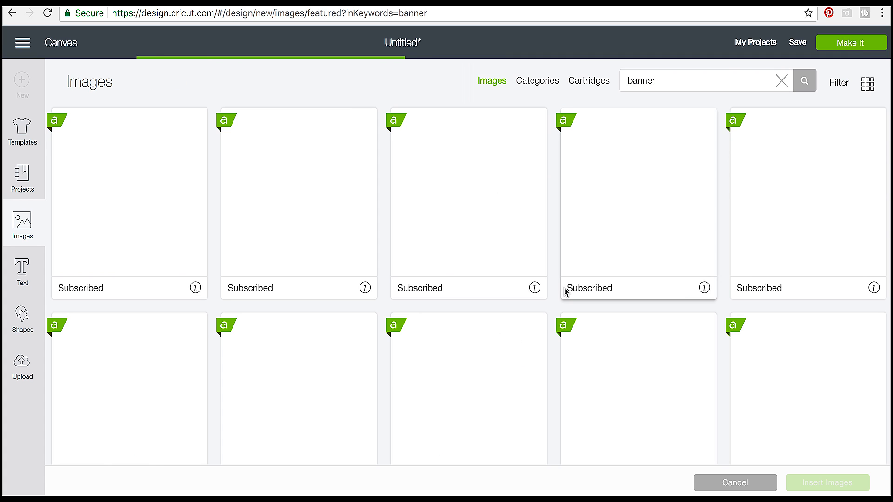
# Step: Find the peach pair of banners with ornate frame cutouts in the results and insert it on the canvas
pyautogui.scroll(-3, 432, 347)
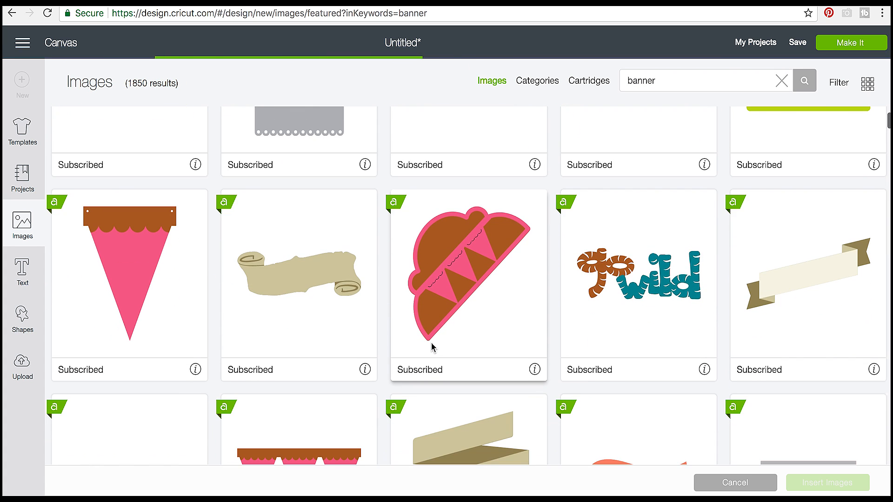
pyautogui.scroll(-7, 432, 347)
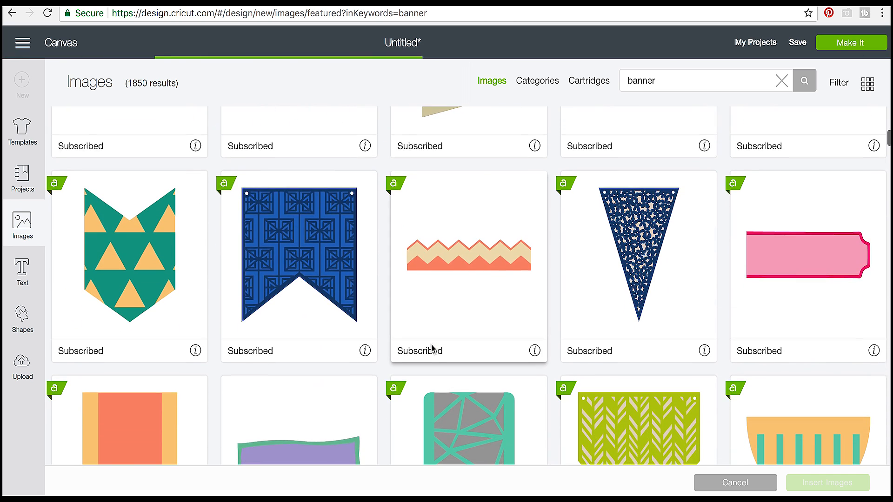
pyautogui.scroll(-6, 432, 348)
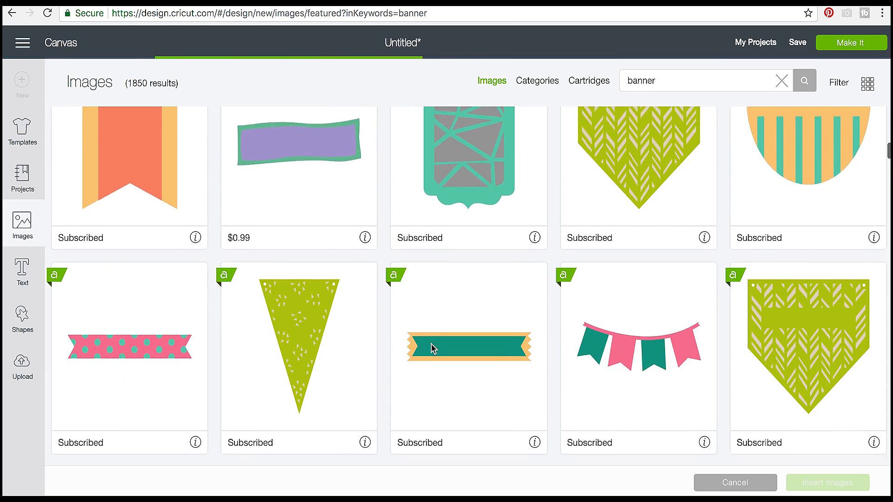
pyautogui.scroll(-8, 432, 348)
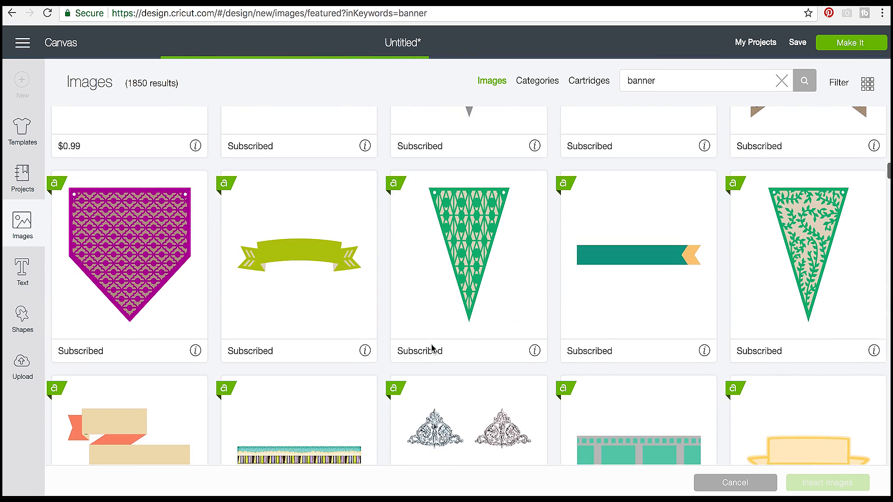
pyautogui.scroll(-7, 432, 348)
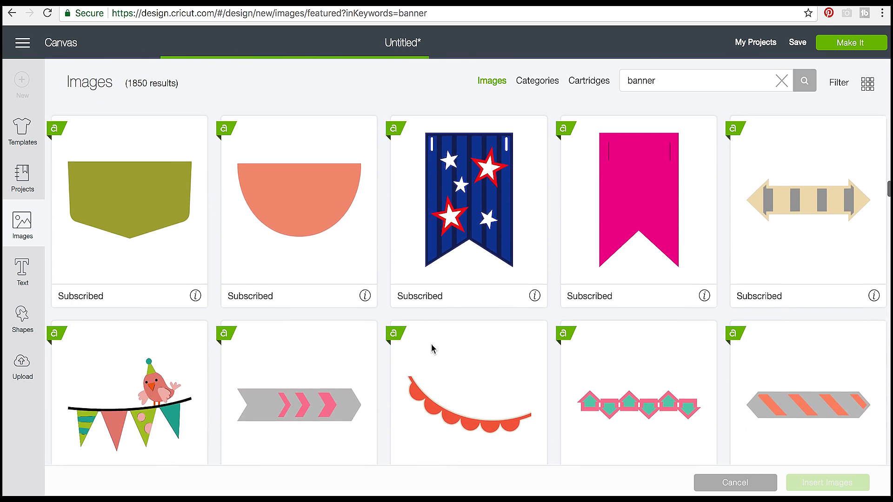
pyautogui.scroll(-7, 432, 348)
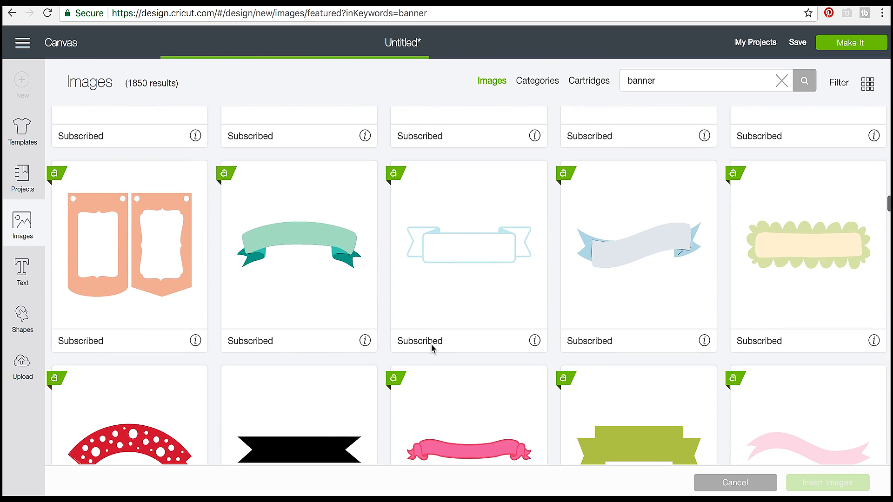
pyautogui.scroll(-1, 431, 348)
pyautogui.click(190, 183)
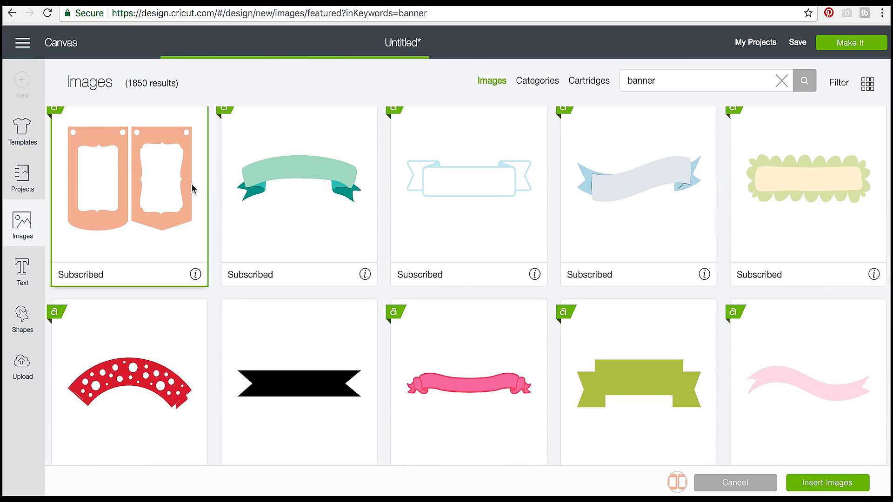
pyautogui.click(812, 482)
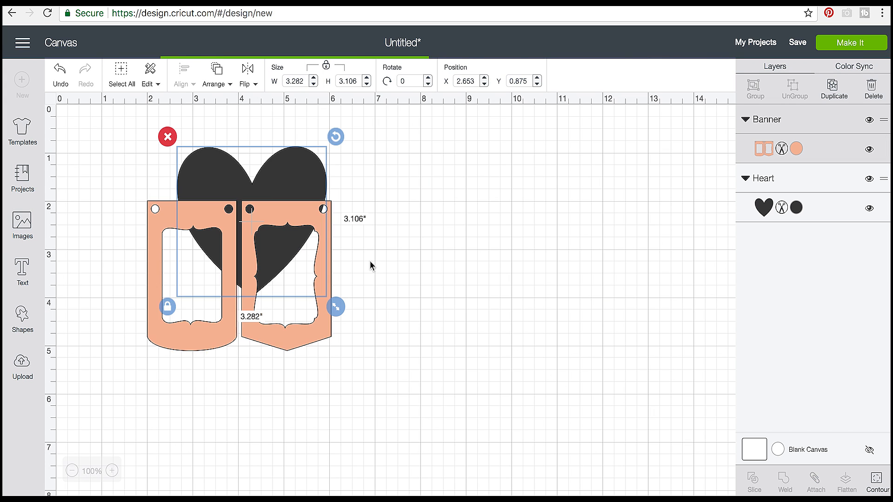
# Step: Move the banner pair beside the heart and enlarge it to about 6.16 by 4.75 inches
pyautogui.moveTo(316, 272); pyautogui.dragTo(537, 237)
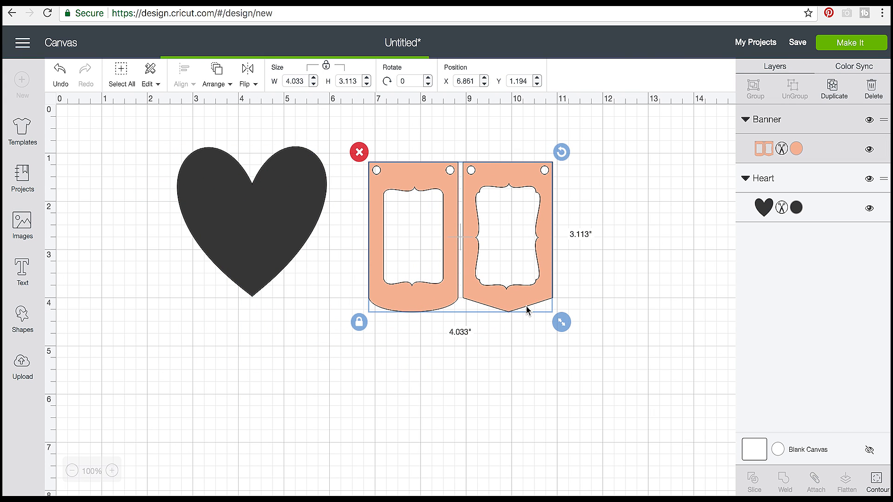
pyautogui.moveTo(564, 325); pyautogui.dragTo(659, 403)
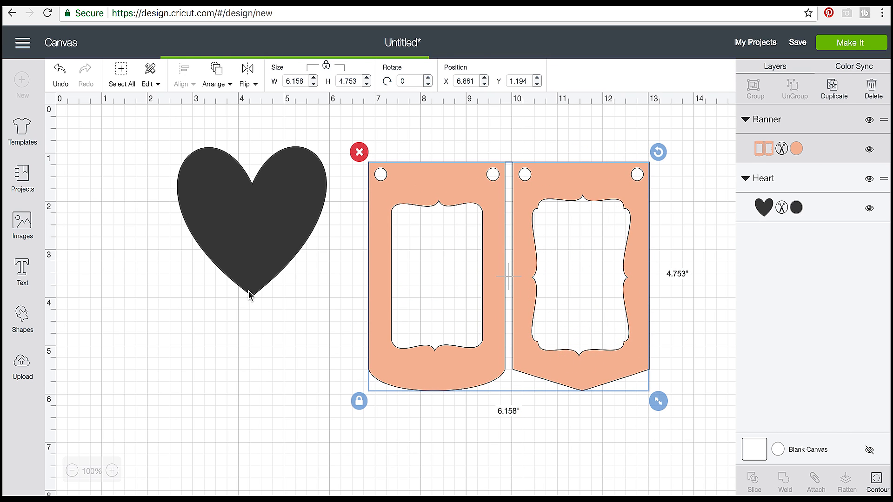
# Step: Add a square over the pointed banner's frame cutout and resize it unproportionally to about 2.65 by 3.67 inches, covering the opening
pyautogui.click(26, 315)
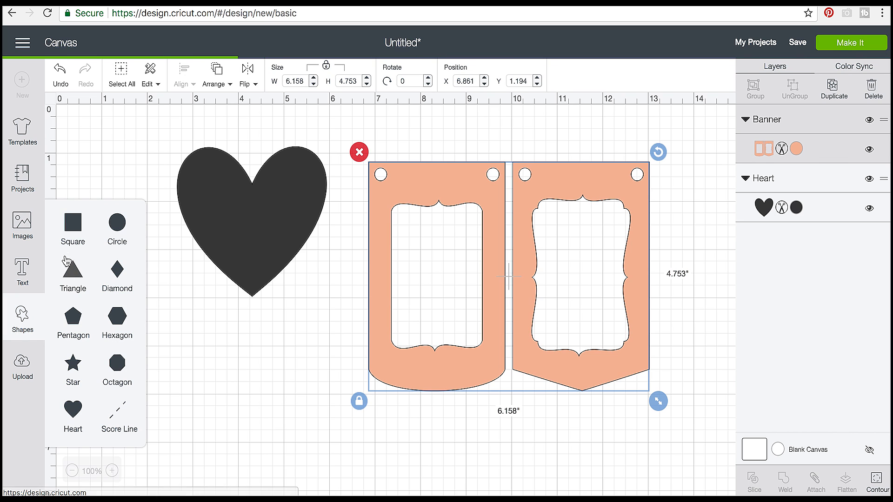
pyautogui.click(73, 223)
pyautogui.moveTo(293, 291); pyautogui.dragTo(615, 255)
pyautogui.click(667, 341)
pyautogui.click(562, 327)
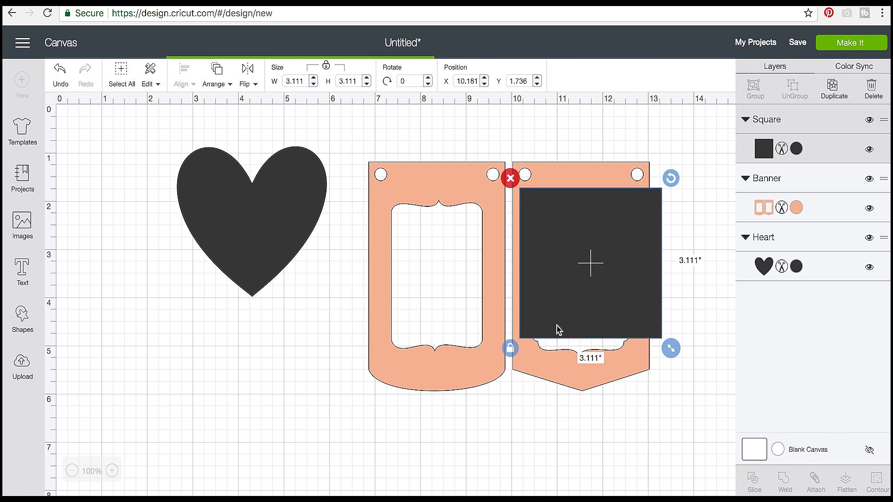
pyautogui.moveTo(665, 367); pyautogui.dragTo(651, 375)
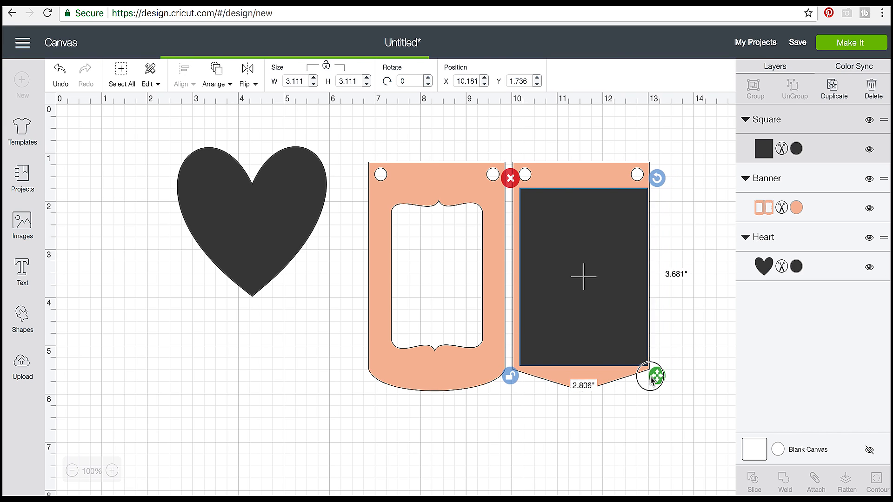
pyautogui.moveTo(619, 338); pyautogui.dragTo(621, 339)
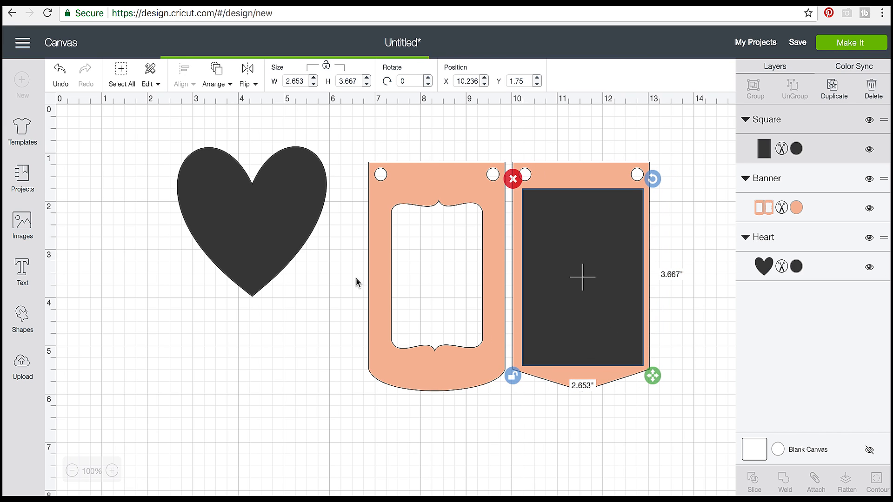
# Step: Slice the black rectangle with the banner pair and move the resulting ornate label shape out below the heart
pyautogui.moveTo(615, 445); pyautogui.dragTo(545, 333)
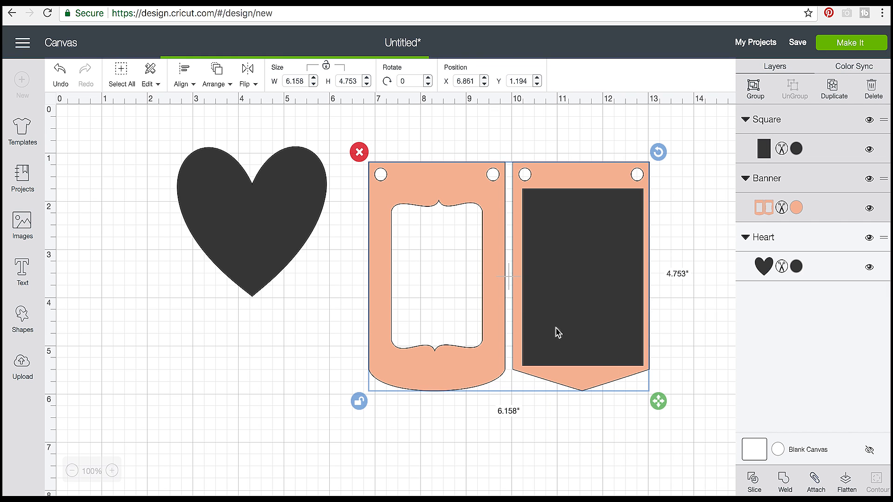
pyautogui.click(753, 478)
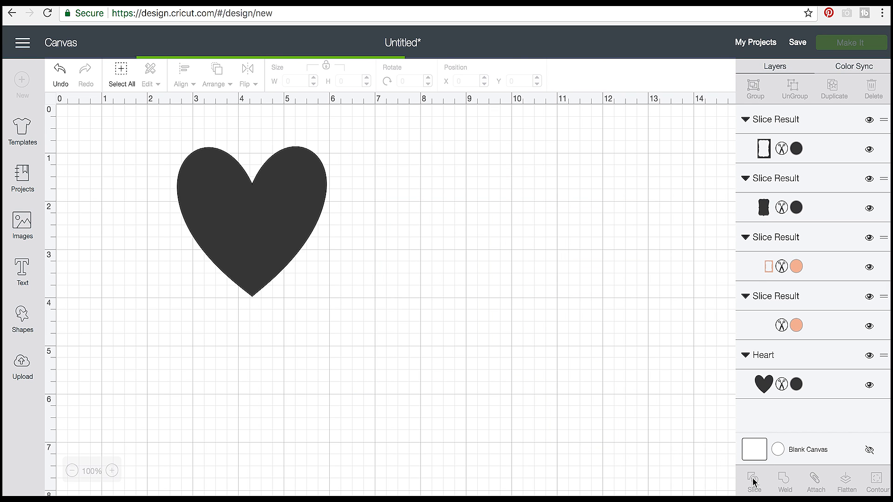
pyautogui.moveTo(564, 313); pyautogui.dragTo(288, 392)
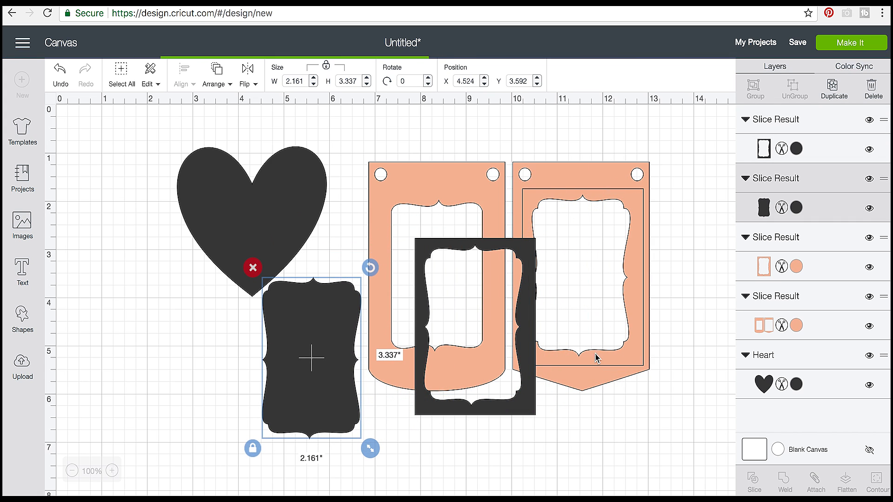
# Step: Delete the leftover slice pieces: the peach frame, the banner pair and the black rectangular frame
pyautogui.click(604, 353)
pyautogui.press('Delete')
pyautogui.click(604, 385)
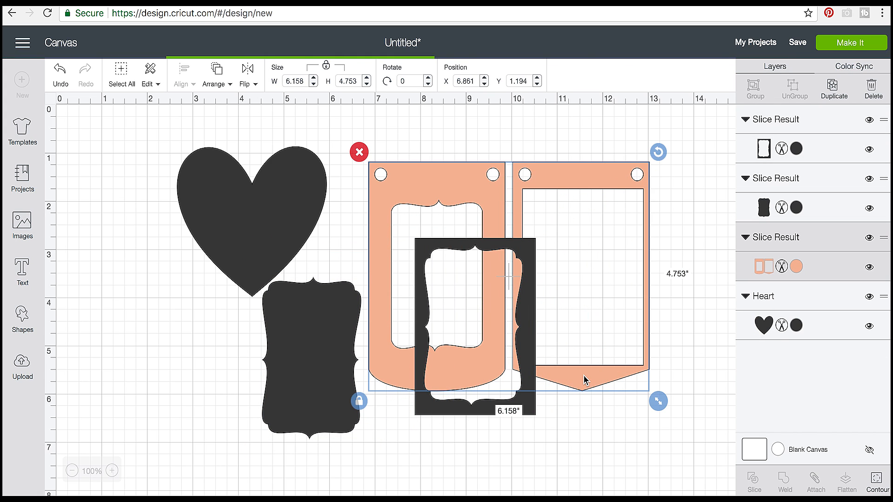
pyautogui.press('Delete')
pyautogui.click(530, 373)
pyautogui.press('Delete')
# Step: Place the ornate label shape beside the heart and reposition the heart to about X 4.20, Y 1.08
pyautogui.moveTo(349, 370); pyautogui.dragTo(549, 240)
pyautogui.moveTo(235, 272); pyautogui.dragTo(320, 293)
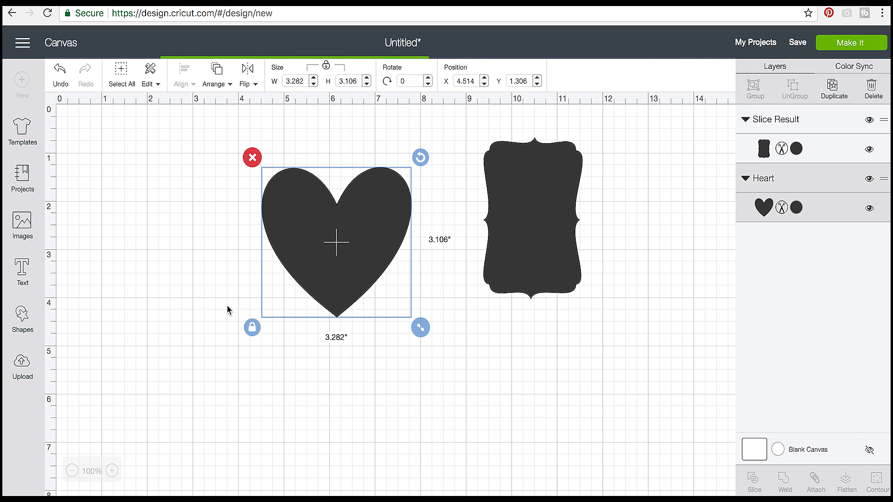
pyautogui.moveTo(317, 248); pyautogui.dragTo(302, 238)
# Step: Browse the full collection of uploaded images
pyautogui.click(36, 382)
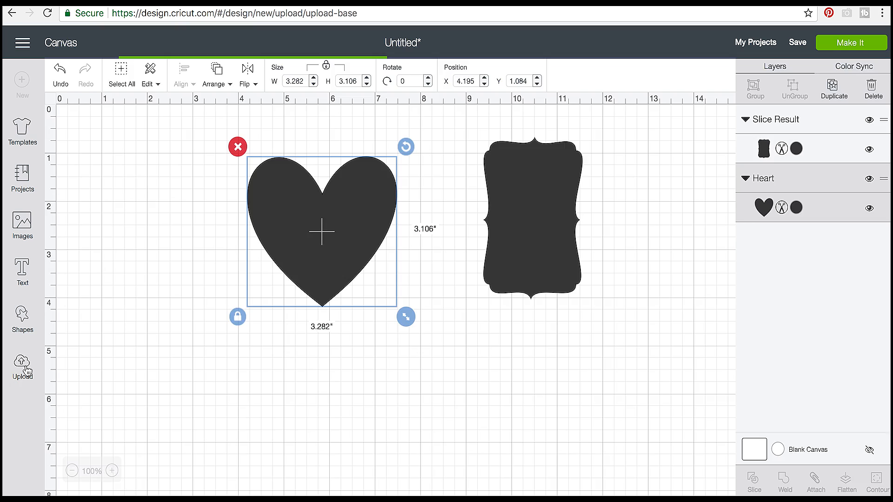
pyautogui.scroll(-3, 295, 322)
pyautogui.scroll(-6, 296, 323)
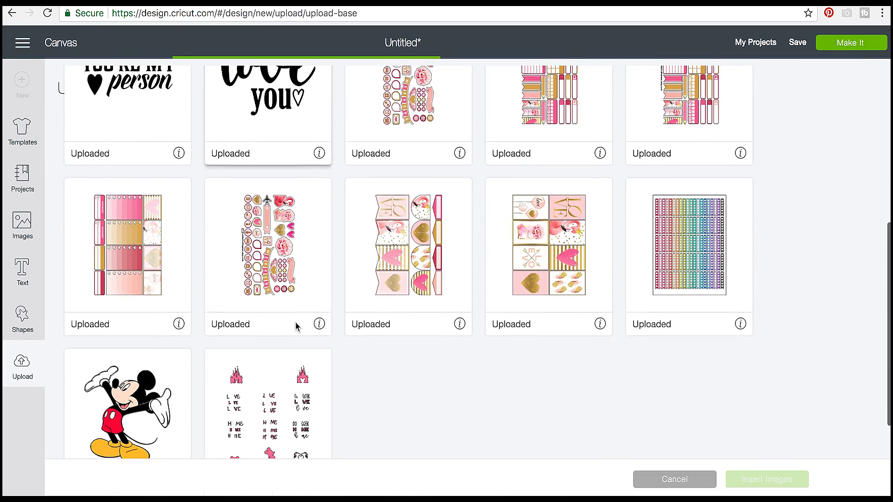
pyautogui.scroll(6, 270, 256)
pyautogui.click(240, 187)
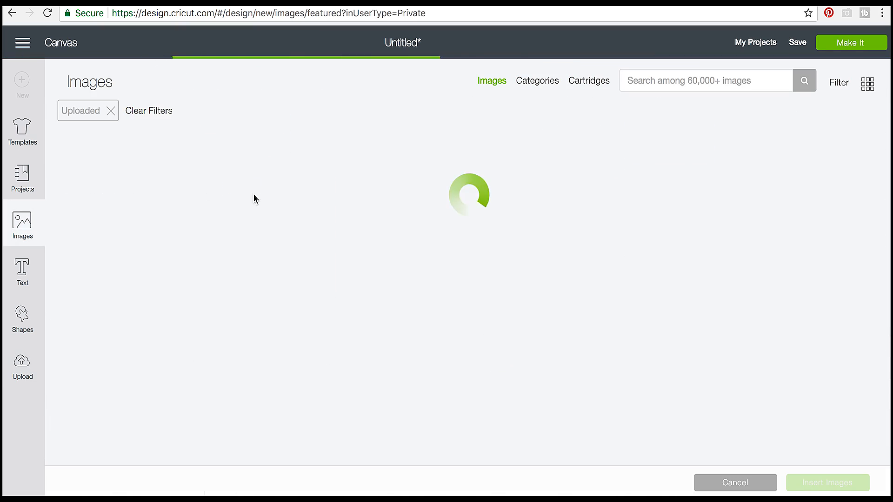
pyautogui.scroll(-10, 296, 283)
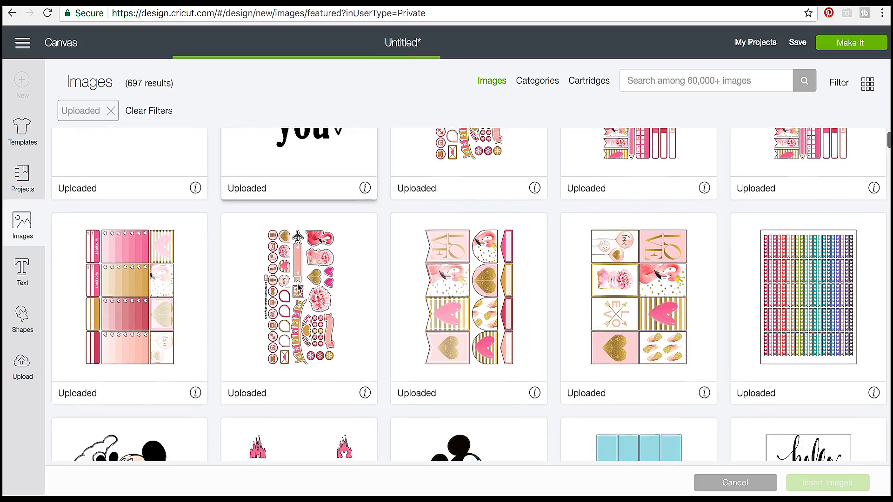
pyautogui.scroll(-6, 297, 285)
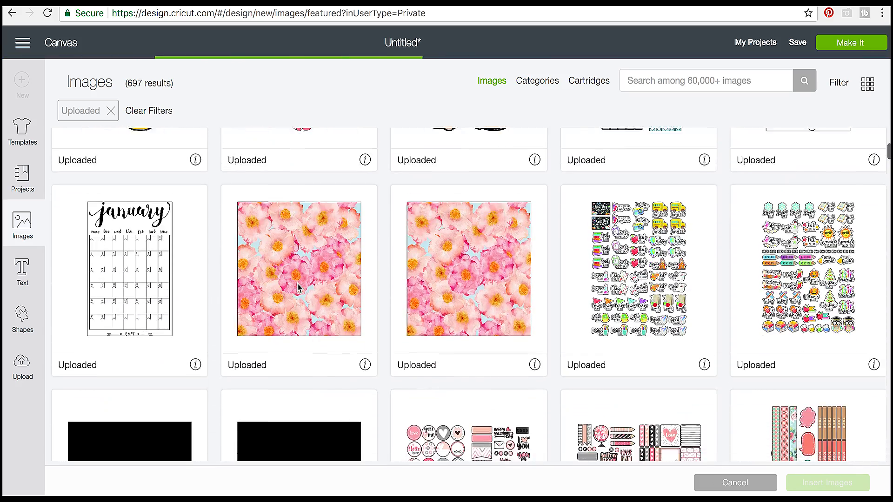
pyautogui.scroll(-9, 297, 285)
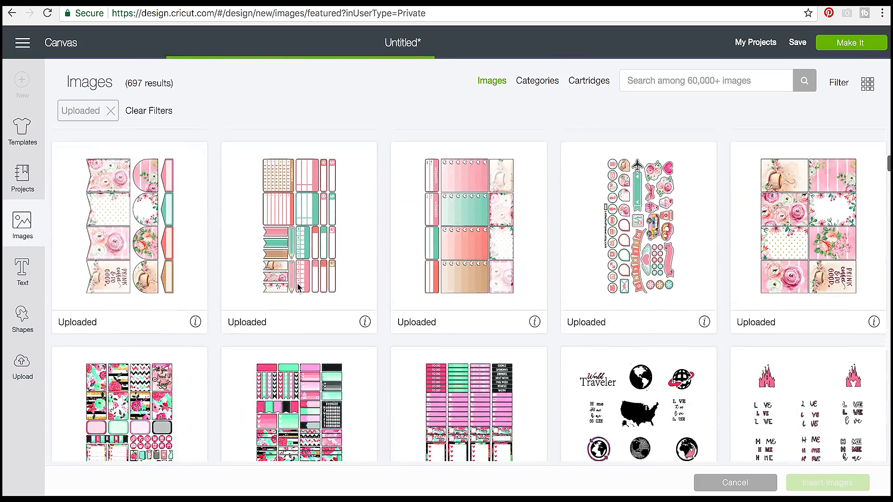
pyautogui.scroll(2, 297, 284)
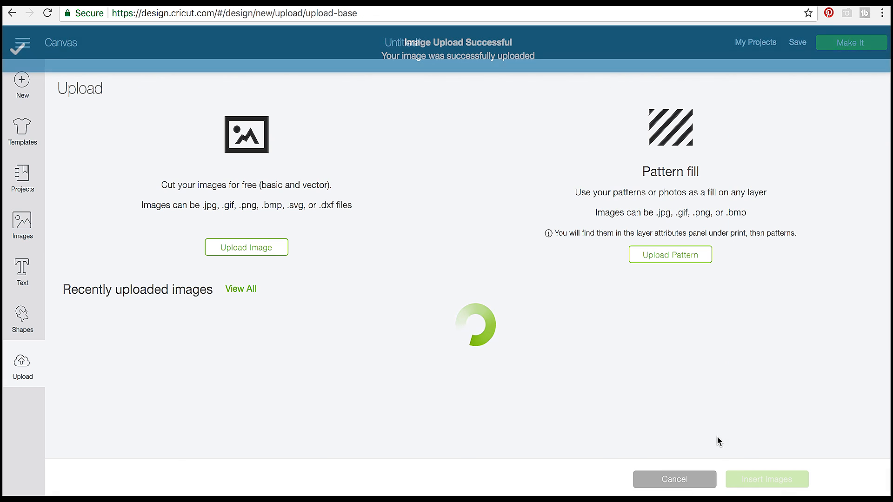
# Step: Select the uploaded beach photo and the World Travel design from the uploaded images and insert both into the canvas
pyautogui.scroll(-2, 288, 394)
pyautogui.click(124, 332)
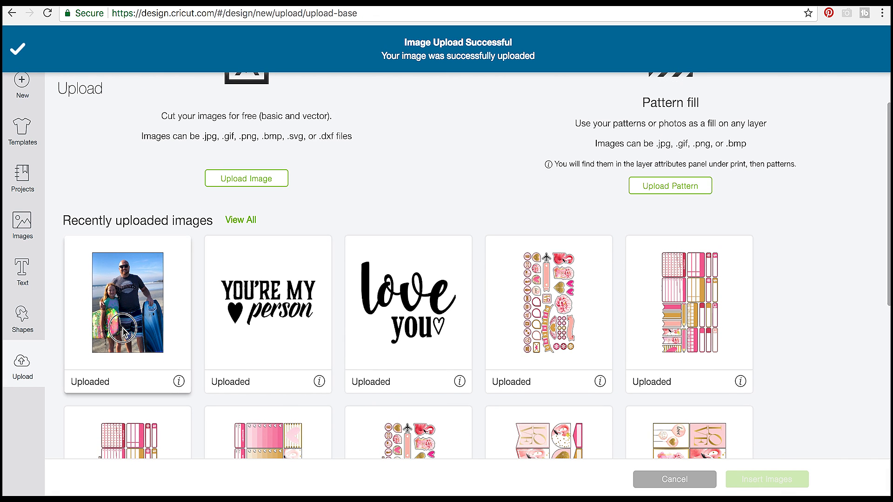
pyautogui.scroll(-6, 230, 339)
pyautogui.scroll(6, 230, 339)
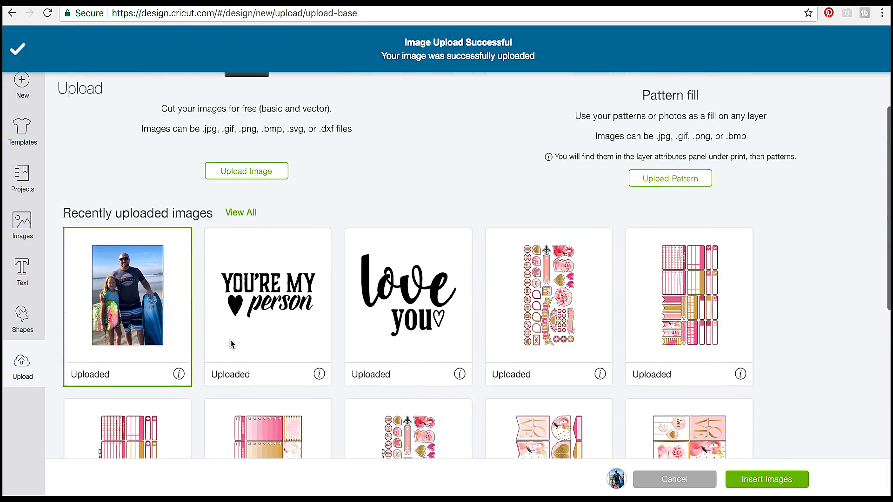
pyautogui.click(240, 215)
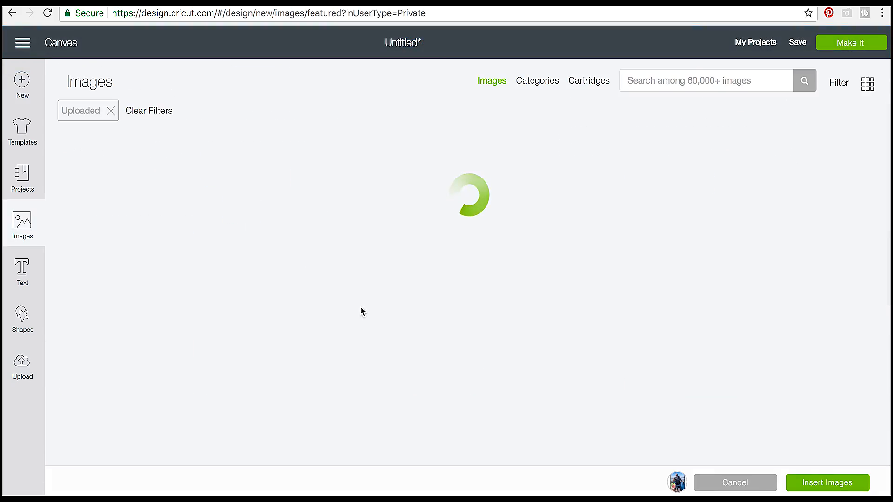
pyautogui.scroll(-15, 361, 310)
pyautogui.scroll(-20, 362, 311)
pyautogui.scroll(-20, 361, 311)
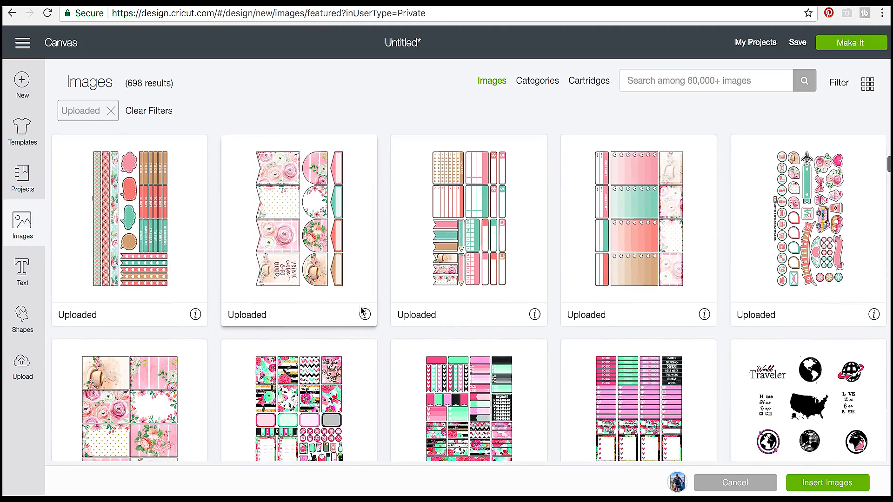
pyautogui.click(809, 405)
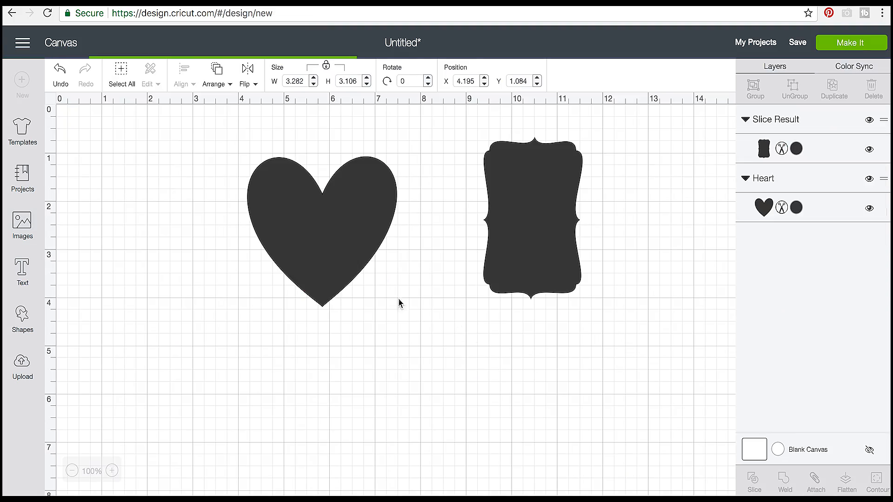
# Step: Shrink the photo to about 8.38 by 11.17 inches and move the World Travel artwork away to about X 27.83, Y 11.22
pyautogui.click(332, 264)
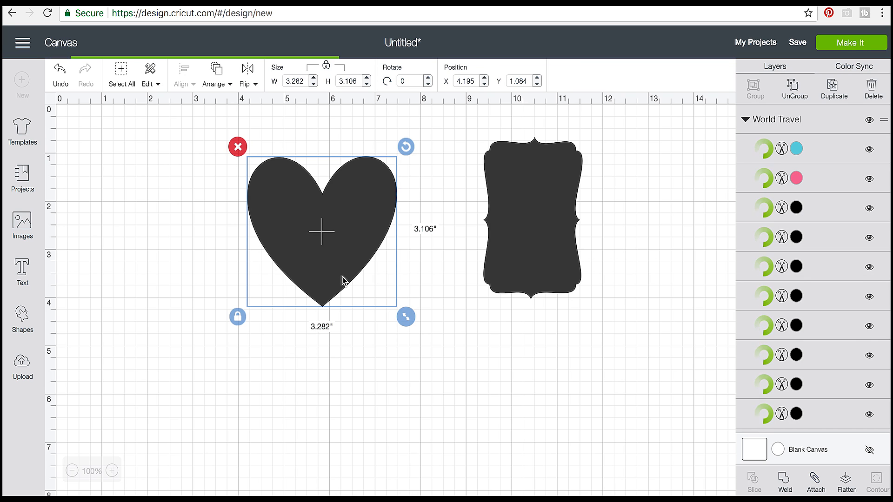
pyautogui.click(71, 471)
pyautogui.click(71, 471)
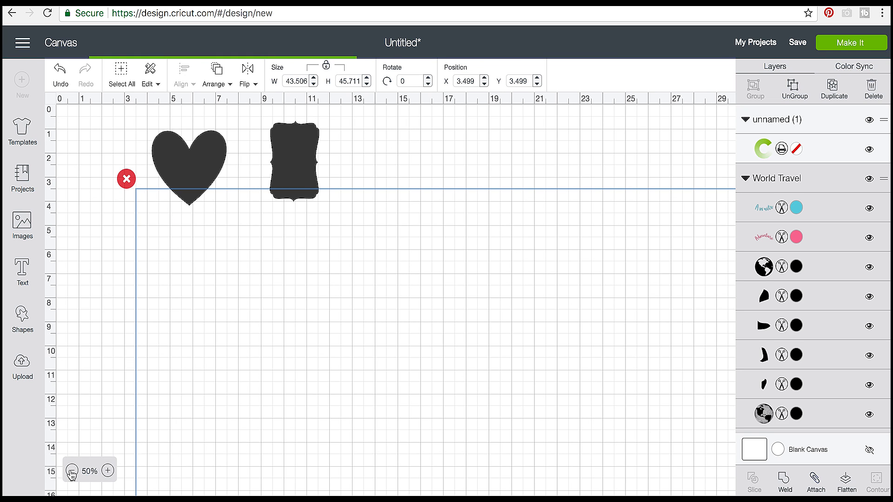
pyautogui.click(71, 471)
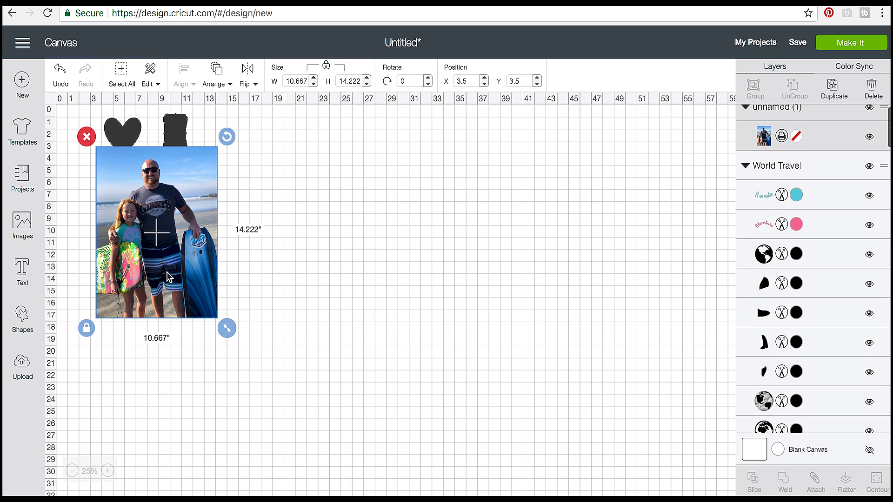
pyautogui.moveTo(219, 332); pyautogui.dragTo(177, 300)
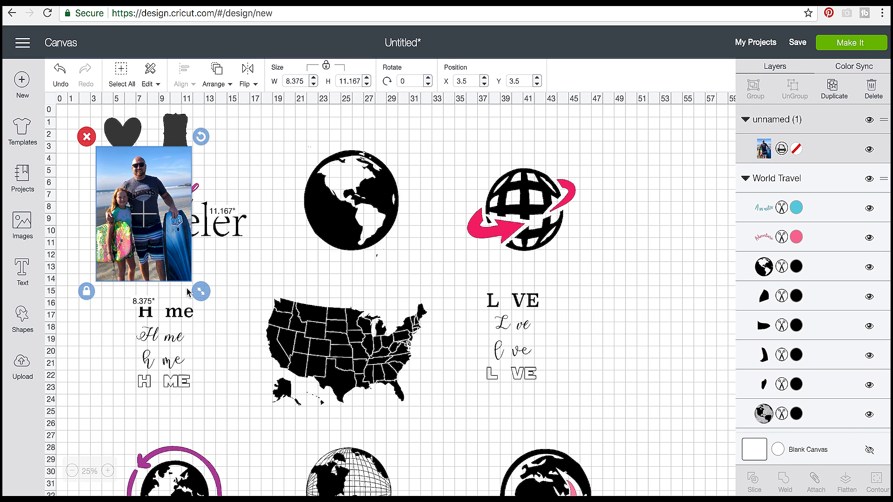
pyautogui.moveTo(327, 177); pyautogui.dragTo(570, 261)
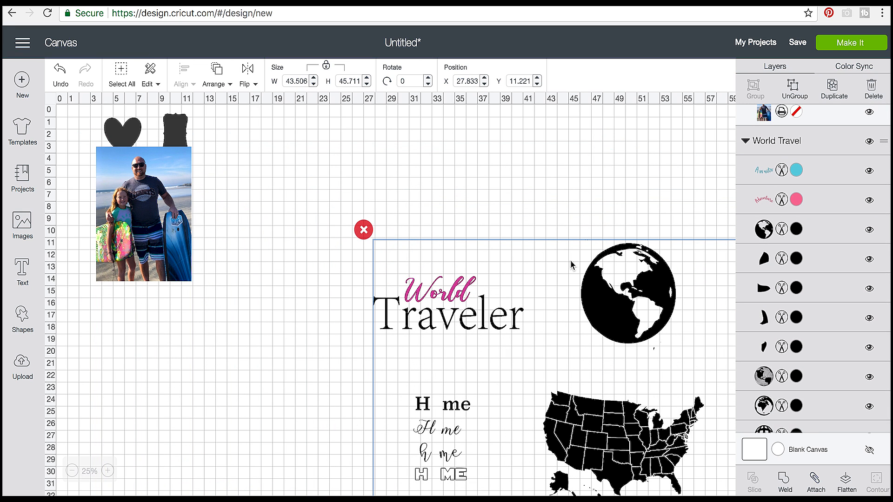
# Step: Resize the photo to about 4.19 by 5.58 inches and place a duplicate far from the shapes at about X 22.75, Y 3.31
pyautogui.click(108, 471)
pyautogui.click(198, 279)
pyautogui.moveTo(318, 420); pyautogui.dragTo(222, 285)
pyautogui.hotkey('ctrl', 'd')
pyautogui.moveTo(163, 210); pyautogui.dragTo(490, 257)
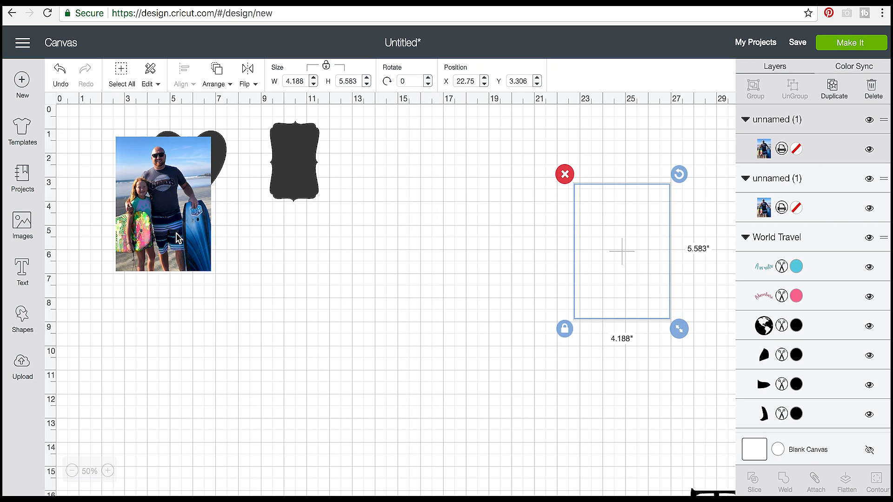
# Step: Place another duplicate of the photo beside the ornate label at about X 11.92, Y 1.00, and shift the original to about X 4.17, Y 1.50
pyautogui.click(171, 200)
pyautogui.moveTo(222, 154); pyautogui.dragTo(190, 187)
pyautogui.click(181, 152)
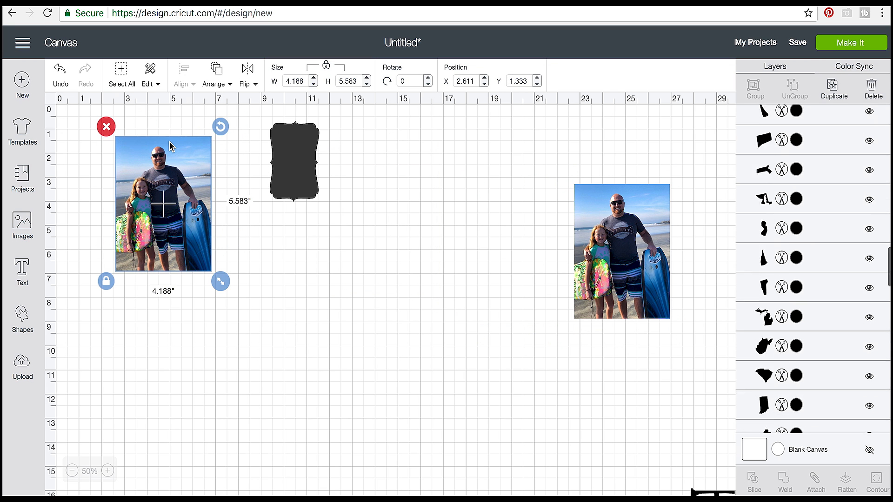
pyautogui.moveTo(181, 160); pyautogui.dragTo(398, 154)
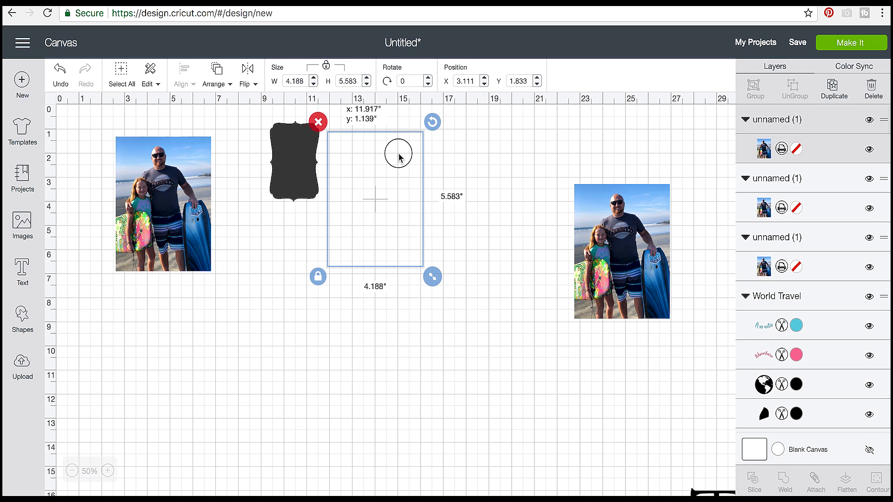
pyautogui.moveTo(168, 182); pyautogui.dragTo(201, 183)
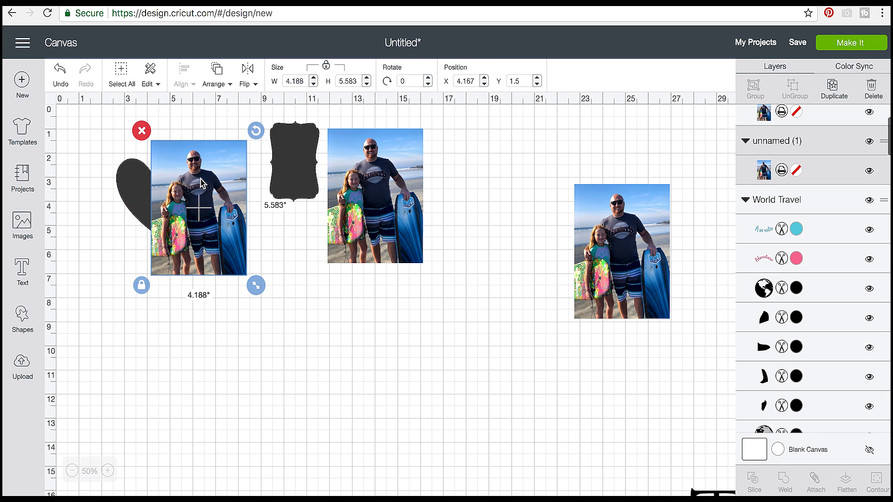
# Step: Enlarge the heart to about 5.45 by 5.16 inches and bring it to the front, over the first photo
pyautogui.moveTo(138, 187); pyautogui.dragTo(130, 187)
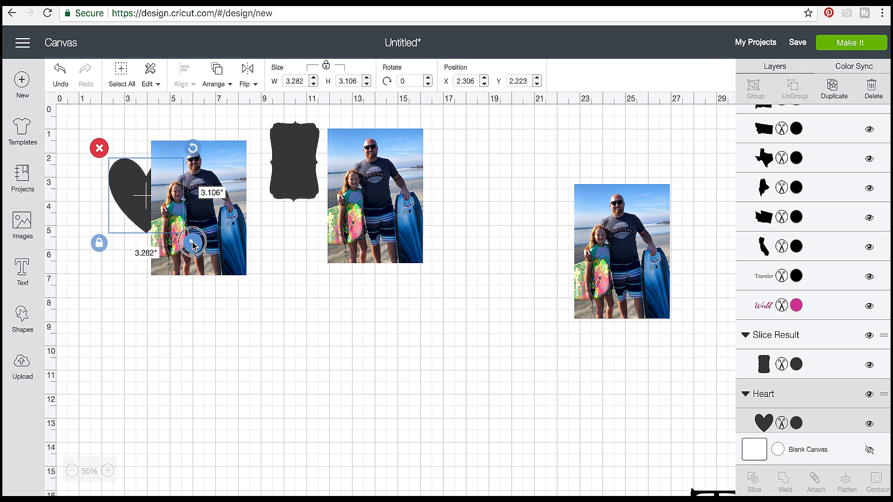
pyautogui.rightClick(123, 216)
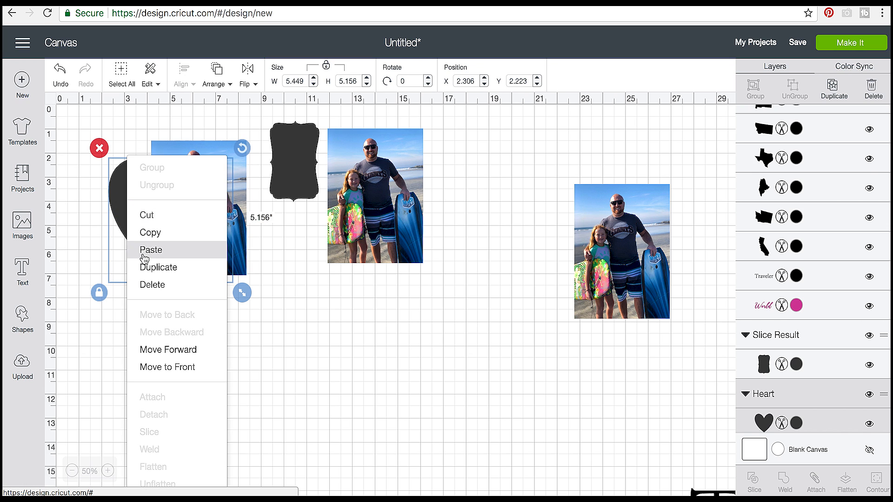
pyautogui.scroll(-3, 125, 300)
pyautogui.scroll(3, 126, 300)
pyautogui.click(94, 229)
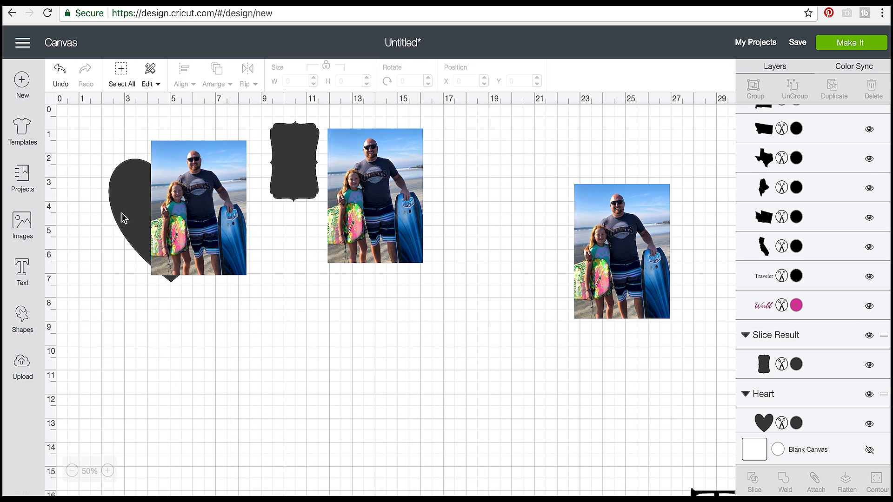
pyautogui.click(221, 85)
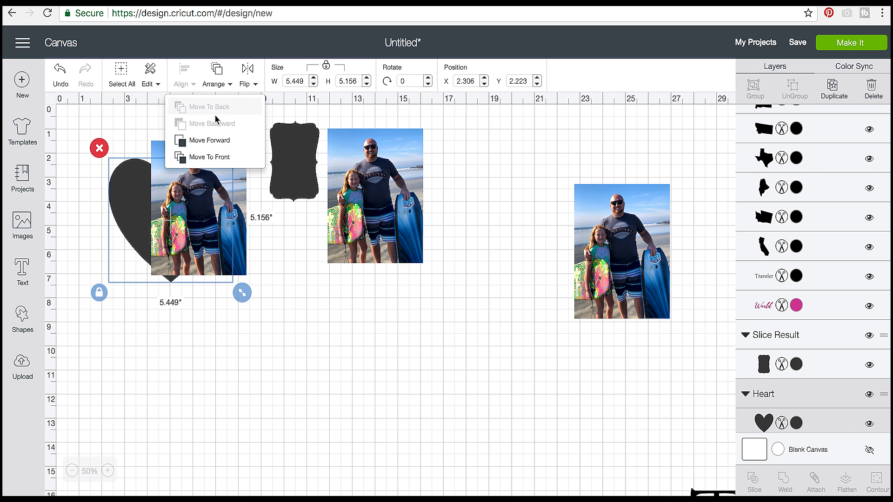
pyautogui.click(207, 154)
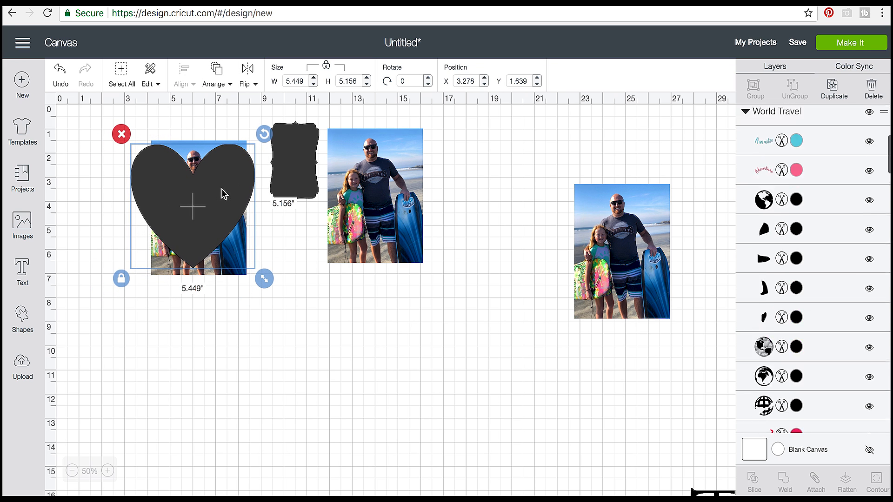
# Step: Rotate the heart to about 329° and shrink it to about 3.2 by 3.3 inches, positioned over the two people's faces
pyautogui.moveTo(242, 148); pyautogui.dragTo(215, 122)
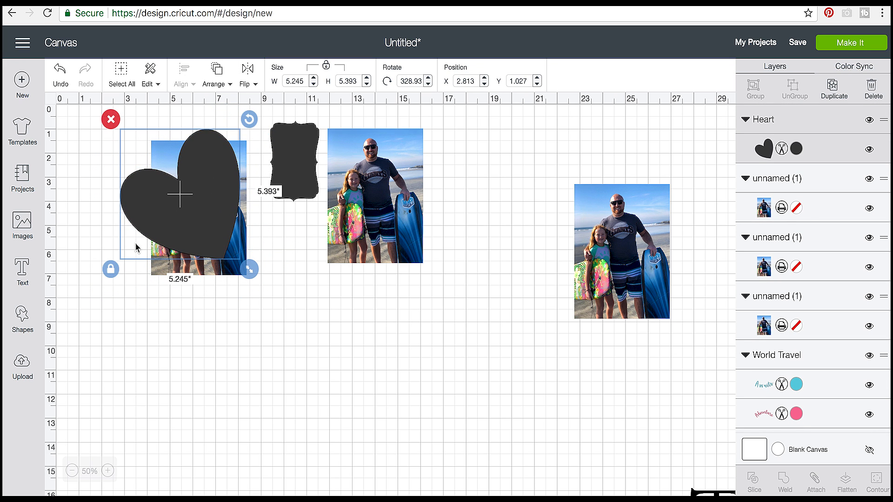
pyautogui.moveTo(157, 221); pyautogui.dragTo(178, 227)
pyautogui.moveTo(268, 274); pyautogui.dragTo(219, 219)
pyautogui.moveTo(240, 125); pyautogui.dragTo(237, 122)
pyautogui.moveTo(230, 242); pyautogui.dragTo(209, 211)
# Step: Slice the photo with the heart and move the black heart and the heart-shaped photo piece out below
pyautogui.moveTo(211, 327); pyautogui.dragTo(146, 191)
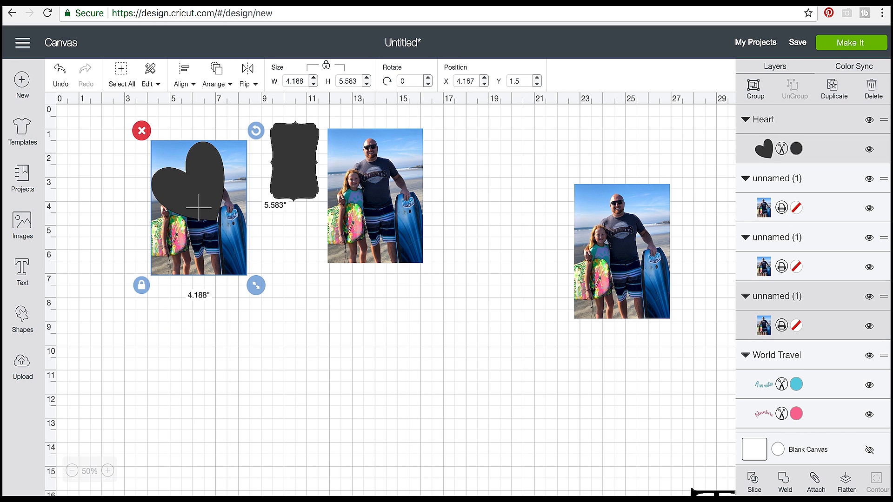
pyautogui.click(754, 482)
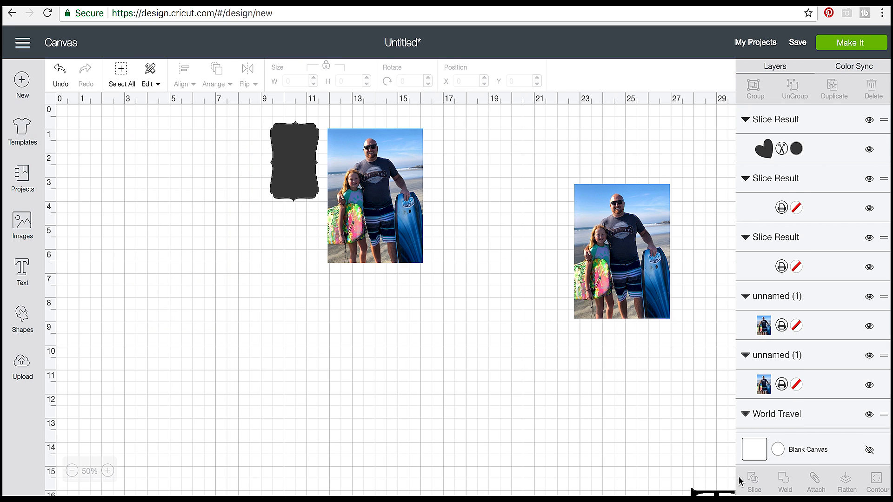
pyautogui.moveTo(208, 204); pyautogui.dragTo(209, 309)
pyautogui.click(23, 226)
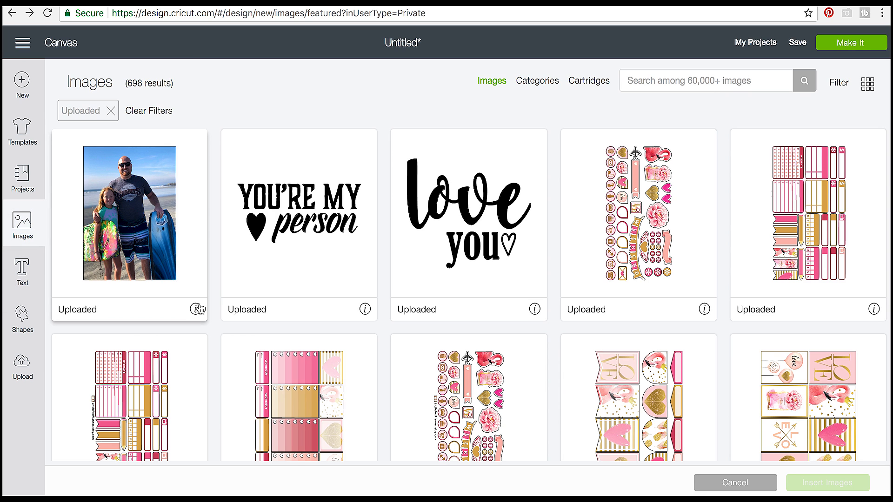
pyautogui.click(715, 482)
pyautogui.moveTo(196, 299); pyautogui.dragTo(319, 325)
# Step: Delete the leftover cut-out photo and black heart, and move the heart-shaped photo to about X 2.62, Y 2.38
pyautogui.click(221, 265)
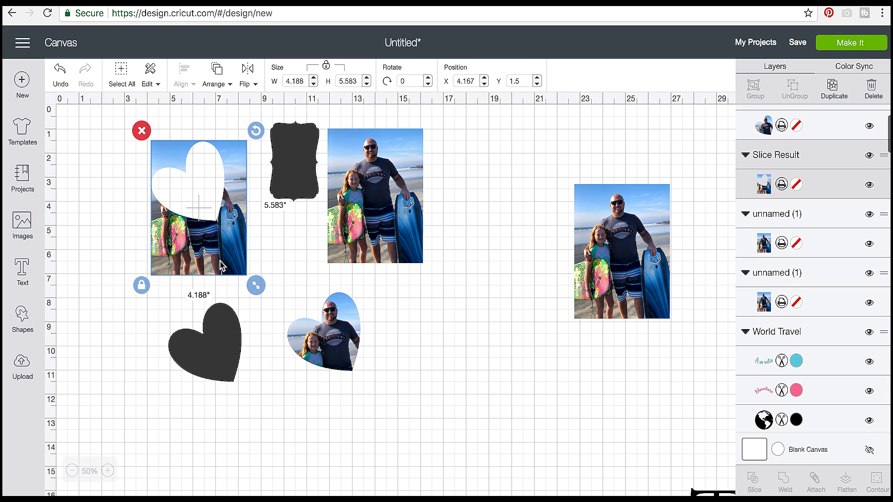
pyautogui.press('Delete')
pyautogui.click(208, 343)
pyautogui.press('Delete')
pyautogui.moveTo(329, 358); pyautogui.dragTo(157, 228)
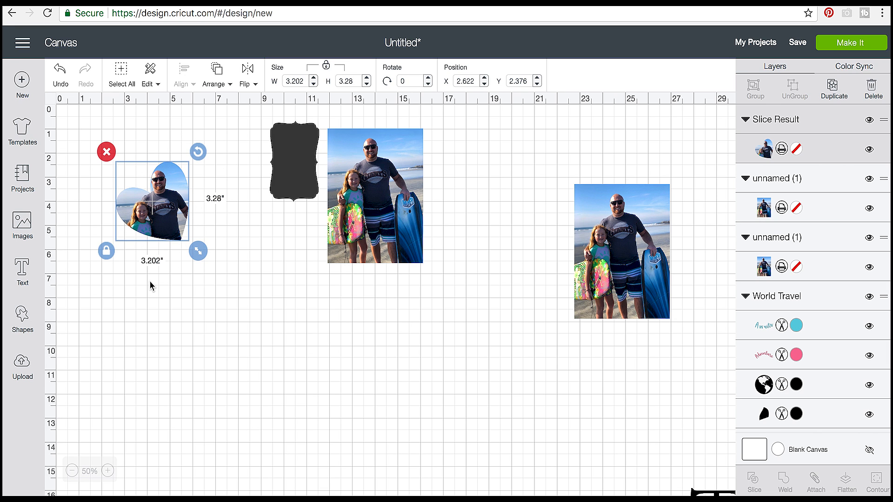
# Step: Bring the ornate label to the front and enlarge it to about 3.49 by 5.39 inches over the neighbouring photo
pyautogui.moveTo(295, 170); pyautogui.dragTo(276, 207)
pyautogui.rightClick(277, 206)
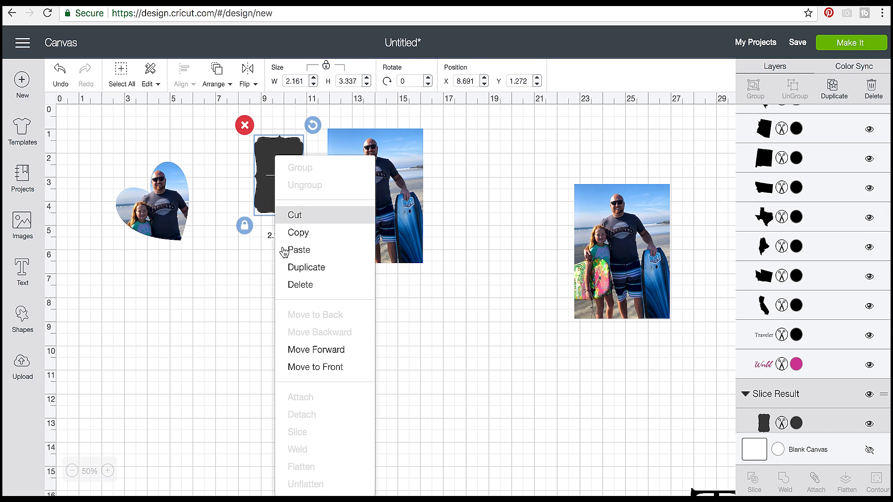
pyautogui.click(299, 367)
pyautogui.moveTo(313, 223); pyautogui.dragTo(390, 234)
# Step: Slice the photo with the ornate label and move the two label-shaped pieces out below it
pyautogui.moveTo(396, 304); pyautogui.dragTo(357, 229)
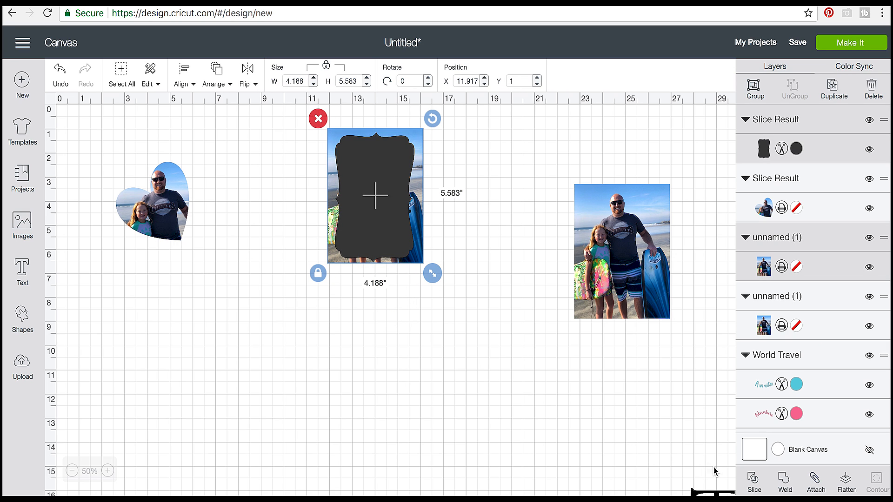
pyautogui.click(751, 484)
pyautogui.moveTo(395, 226); pyautogui.dragTo(284, 320)
pyautogui.moveTo(383, 230); pyautogui.dragTo(432, 373)
# Step: Delete the leftover cut-out photo and black label, and place the label-shaped photo beside the heart-shaped one at about X 6.80, Y 1.74
pyautogui.click(343, 203)
pyautogui.press('Delete')
pyautogui.click(275, 288)
pyautogui.press('Delete')
pyautogui.moveTo(470, 344); pyautogui.dragTo(321, 254)
pyautogui.click(359, 311)
pyautogui.moveTo(379, 333); pyautogui.dragTo(224, 208)
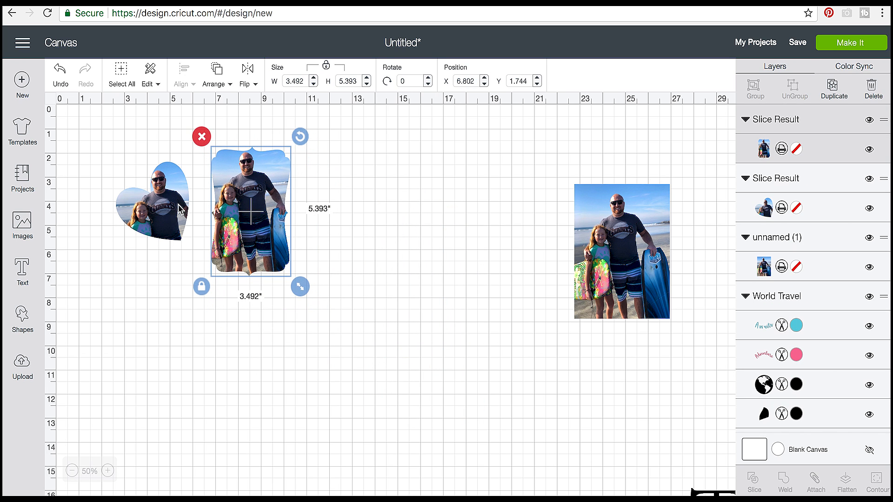
# Step: Enlarge the heart-shaped photo to about 6.35 by 6.50 inches at X 0.94, Y 0.54, and shift the label-shaped photo clear of it
pyautogui.click(180, 209)
pyautogui.moveTo(192, 238); pyautogui.dragTo(232, 289)
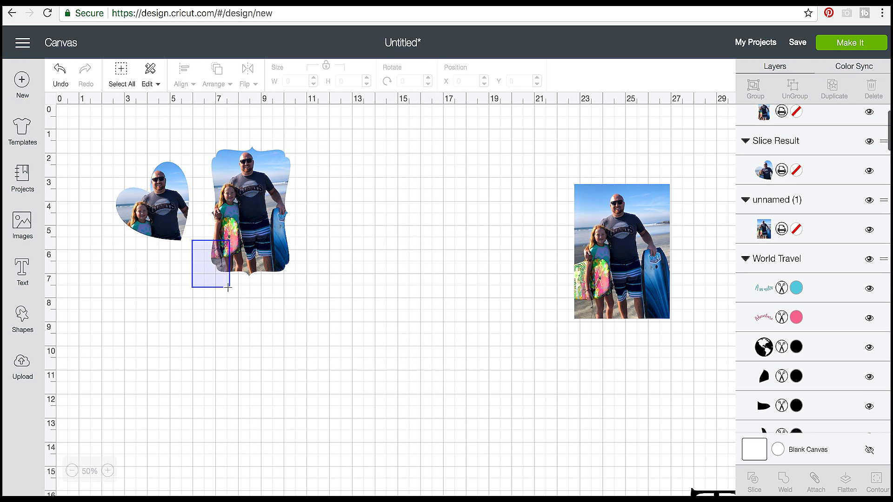
pyautogui.click(168, 241)
pyautogui.moveTo(196, 250); pyautogui.dragTo(270, 329)
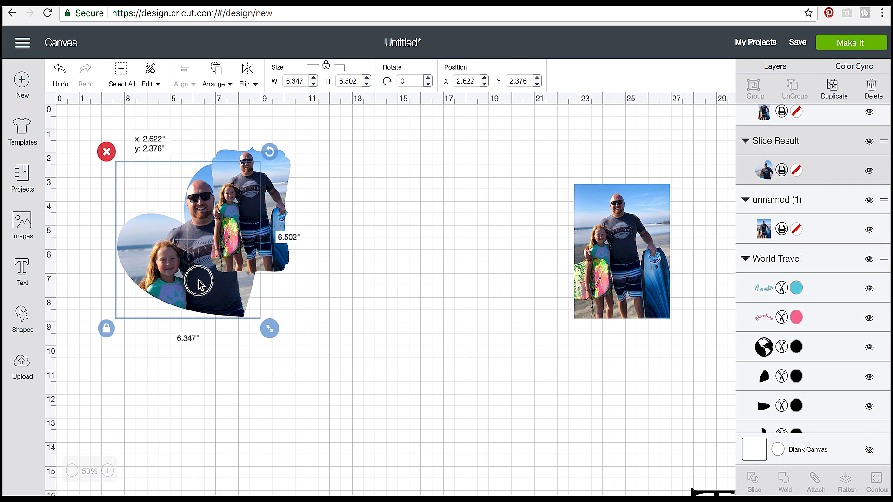
pyautogui.moveTo(200, 282); pyautogui.dragTo(140, 239)
pyautogui.click(214, 232)
pyautogui.click(169, 194)
pyautogui.moveTo(169, 195); pyautogui.dragTo(191, 195)
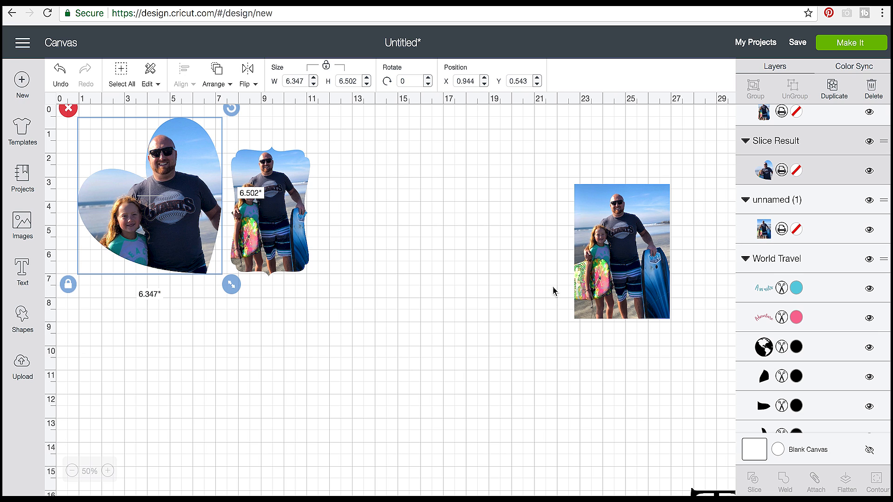
# Step: Move the World Travel artwork next to the photos, at about X 13.83, Y 1.33
pyautogui.hscroll(15, 374, 360)
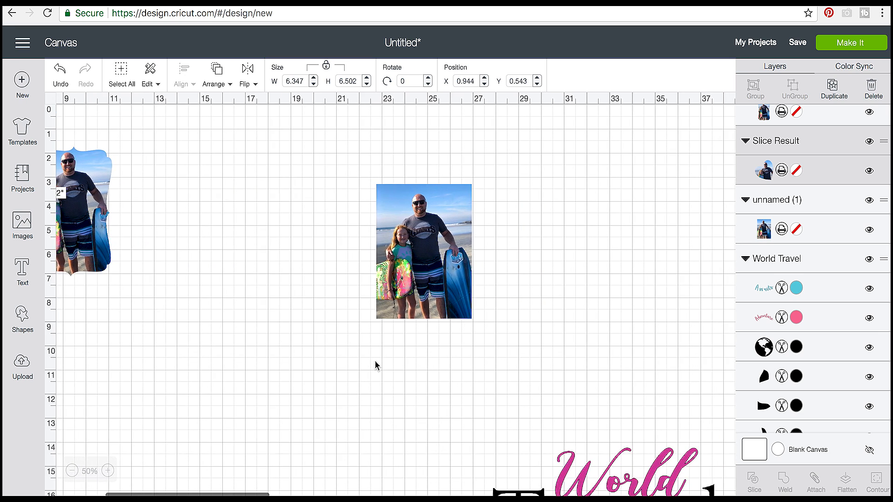
pyautogui.scroll(-5, 383, 369)
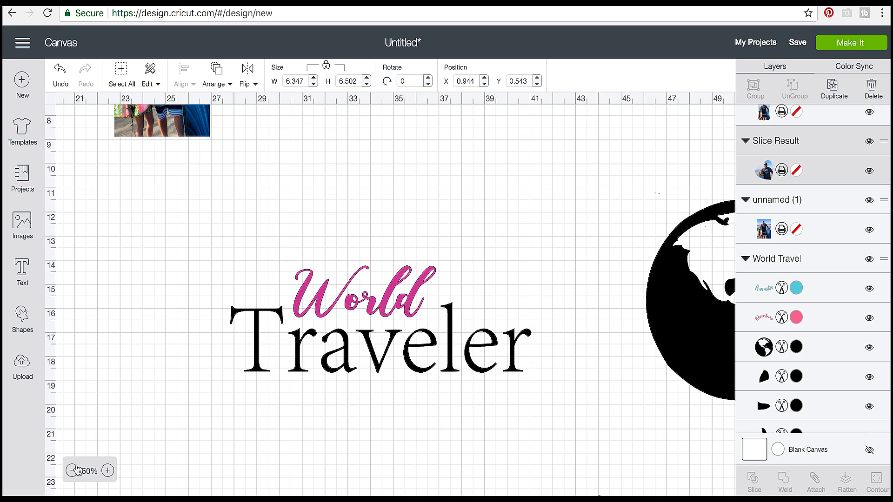
pyautogui.click(72, 471)
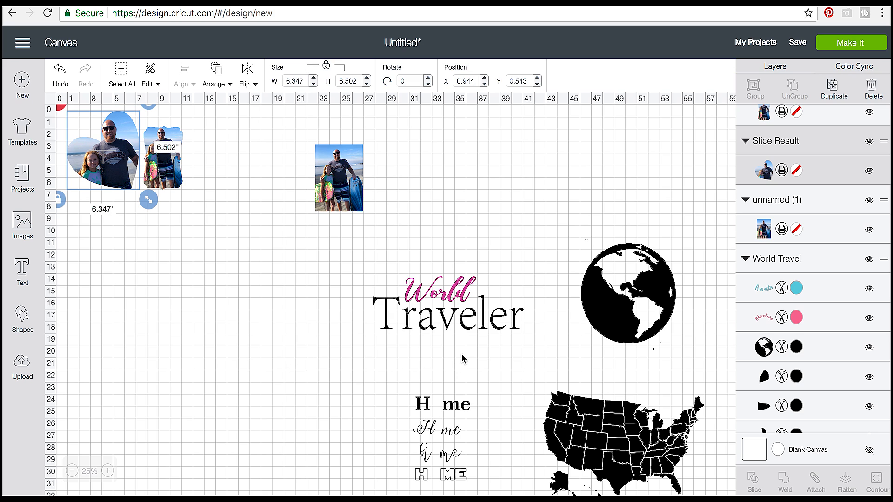
pyautogui.click(415, 339)
pyautogui.moveTo(431, 316); pyautogui.dragTo(272, 199)
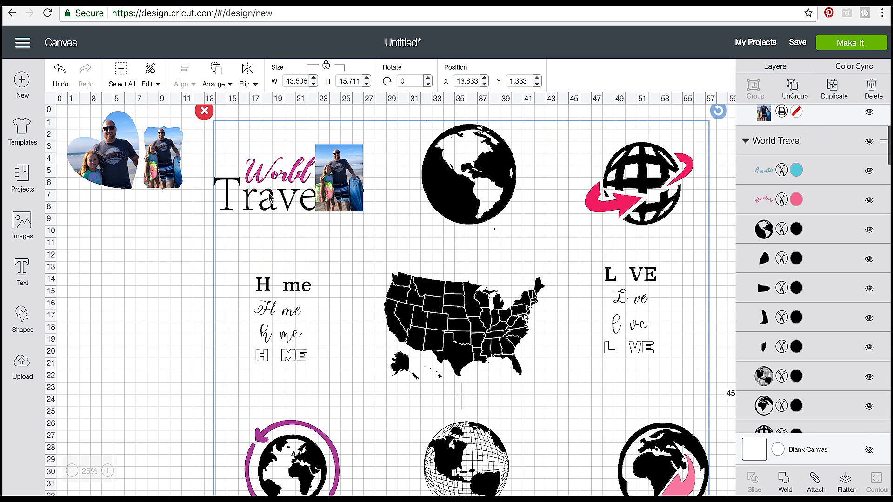
# Step: Hide the large black globe layer and ungroup the World Travel artwork
pyautogui.click(869, 230)
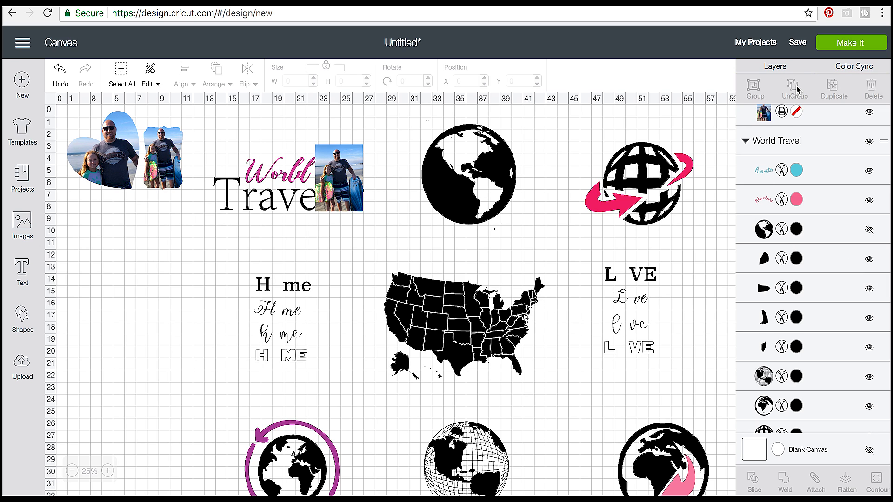
pyautogui.click(489, 322)
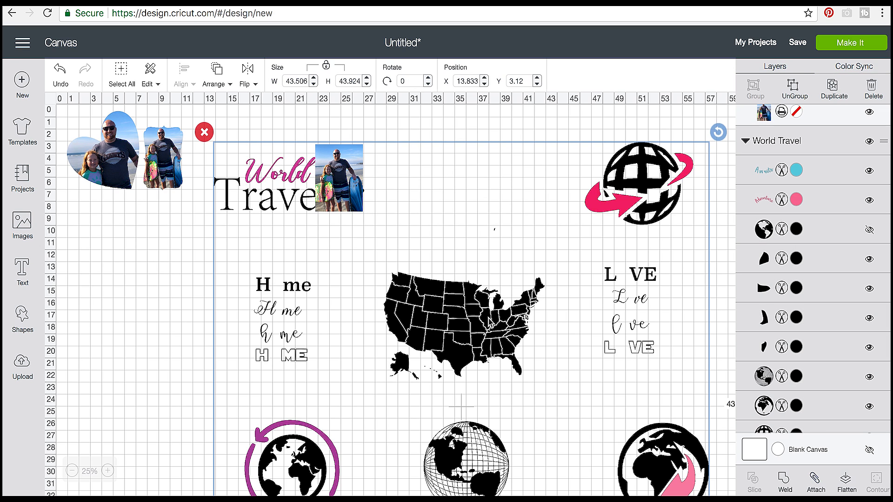
pyautogui.click(792, 95)
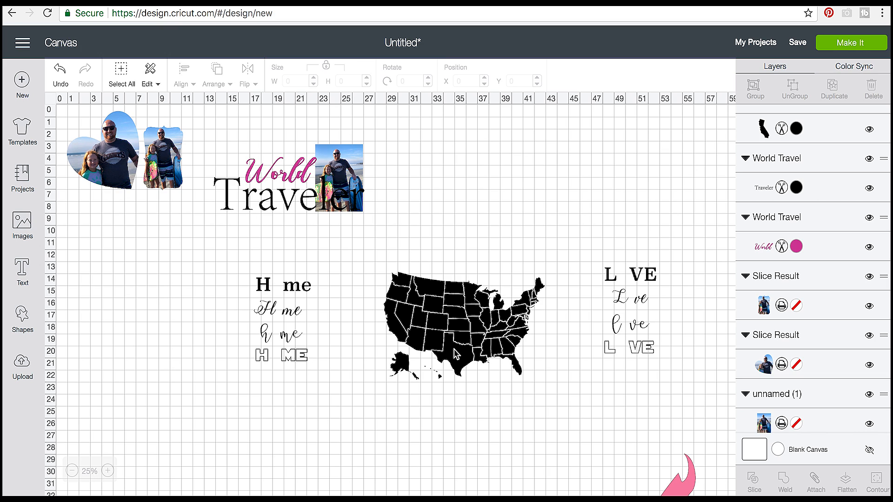
# Step: Delete the globe designs and the Love words around the United States map
pyautogui.scroll(-2, 455, 354)
pyautogui.hscroll(4, 455, 354)
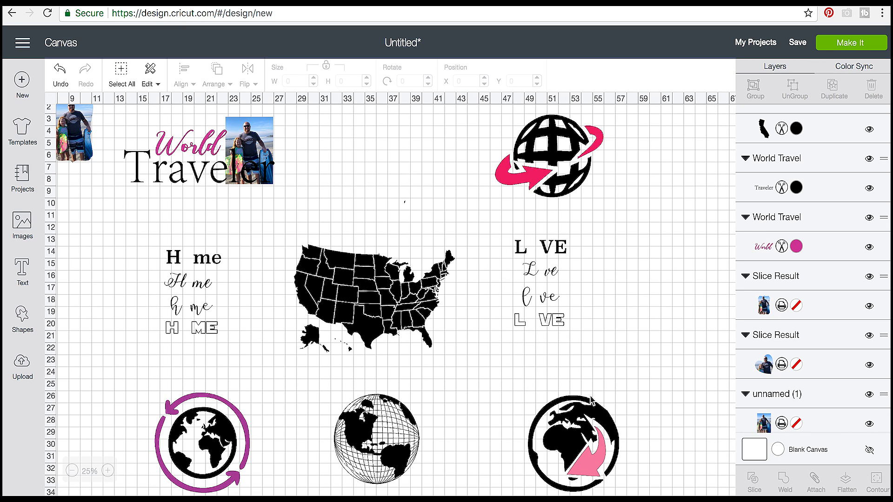
pyautogui.moveTo(642, 463); pyautogui.dragTo(517, 148)
pyautogui.press('Delete')
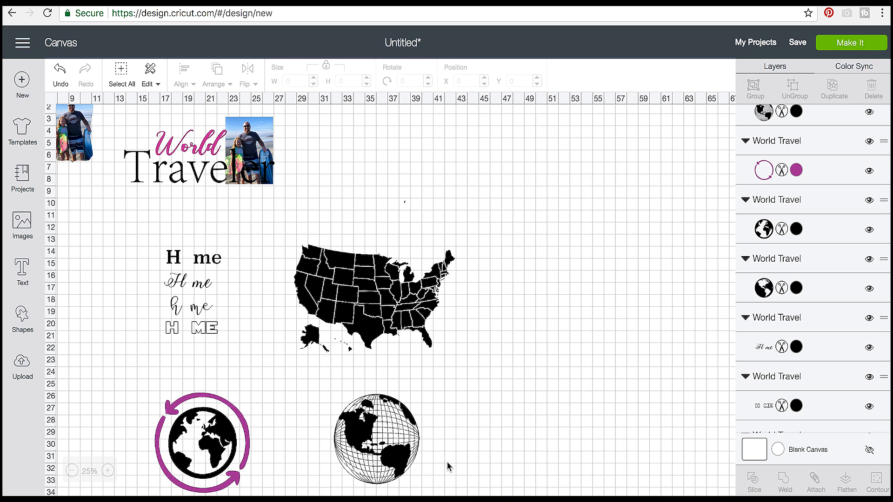
pyautogui.moveTo(453, 462); pyautogui.dragTo(121, 421)
pyautogui.press('Delete')
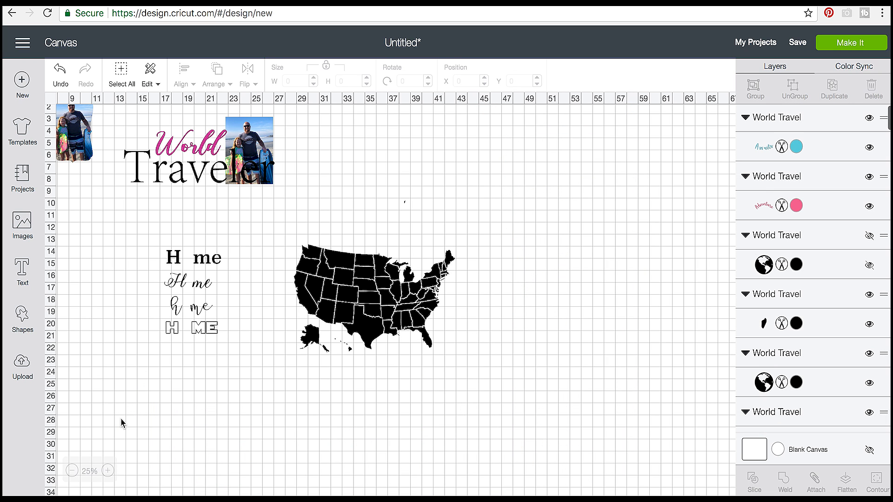
# Step: Delete the World and Traveler lettering that overlaps the rectangular photo
pyautogui.click(191, 162)
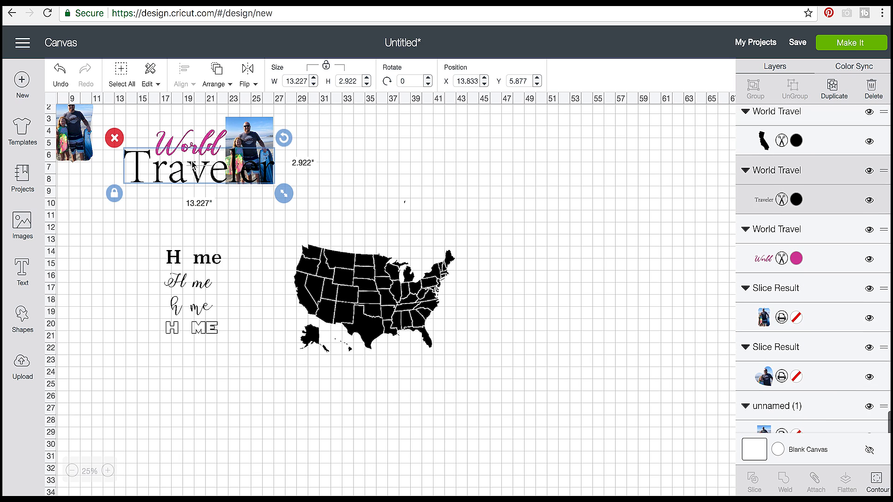
pyautogui.press('Delete')
pyautogui.click(187, 145)
pyautogui.press('Delete')
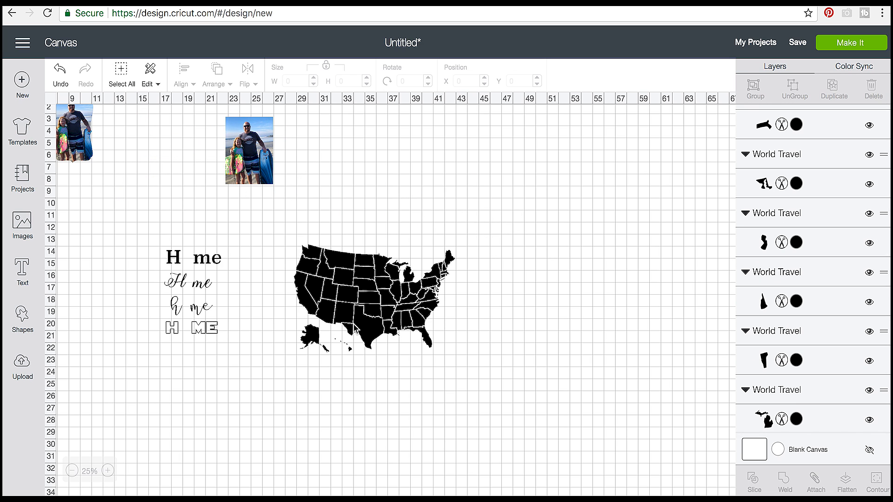
# Step: Delete the four Home word designs beside the United States map
pyautogui.moveTo(304, 299); pyautogui.dragTo(310, 166)
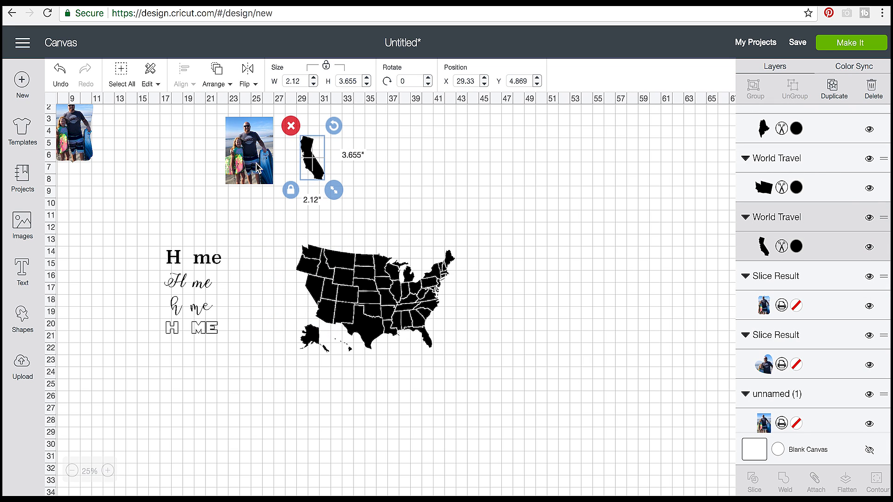
pyautogui.hotkey('ctrl', 'z')
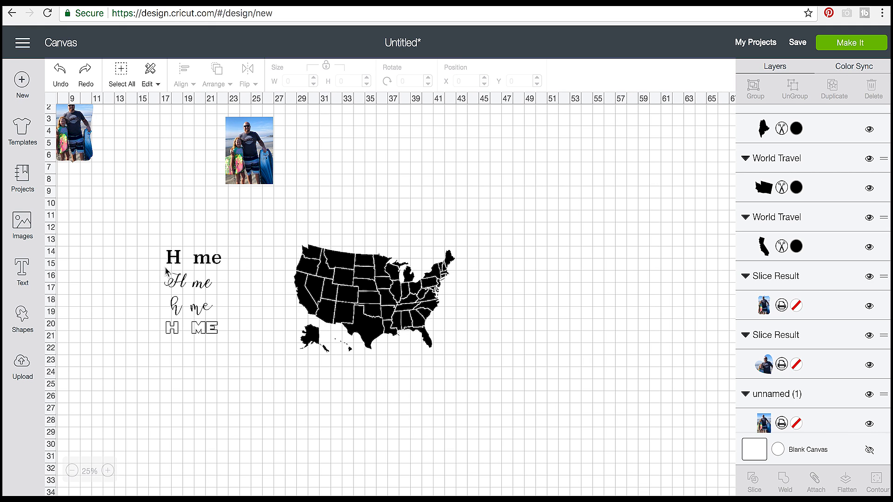
pyautogui.click(186, 339)
pyautogui.moveTo(134, 244); pyautogui.dragTo(207, 359)
pyautogui.press('Delete')
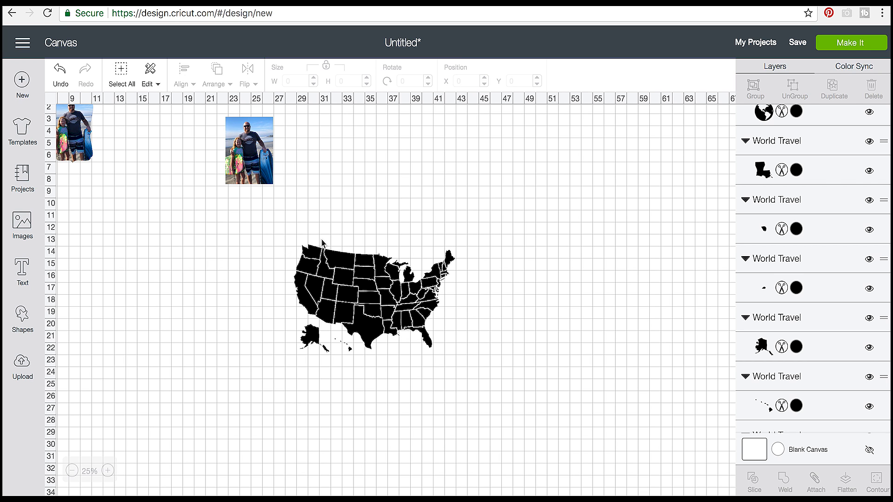
# Step: Enlarge all the states of the United States map together to about 26.63 by 16.89 inches
pyautogui.moveTo(274, 246); pyautogui.dragTo(608, 457)
pyautogui.moveTo(417, 377); pyautogui.dragTo(417, 267)
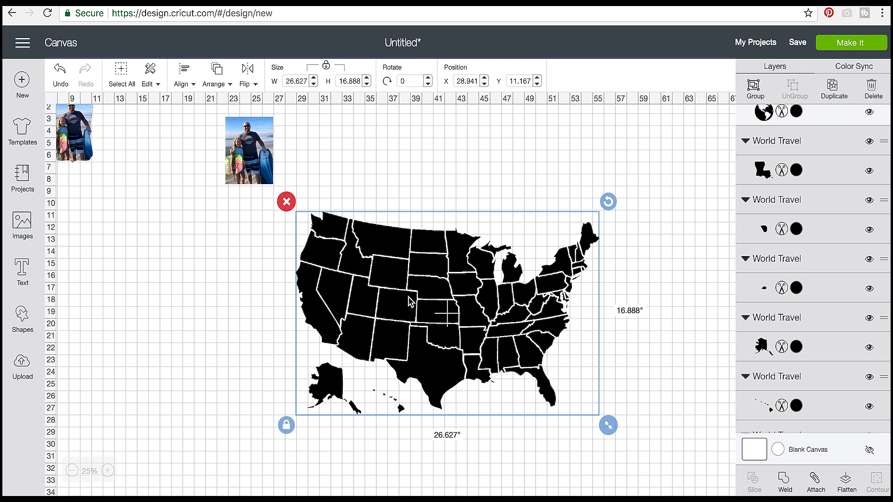
pyautogui.click(238, 336)
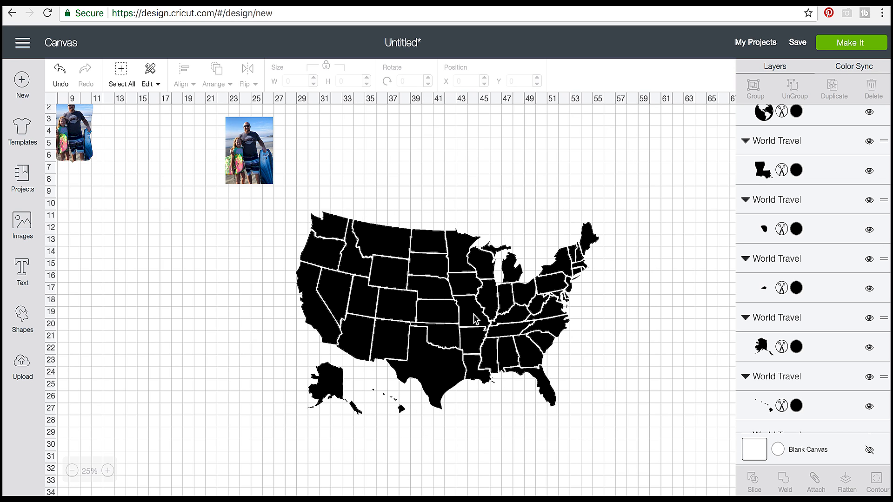
pyautogui.moveTo(286, 201); pyautogui.dragTo(614, 420)
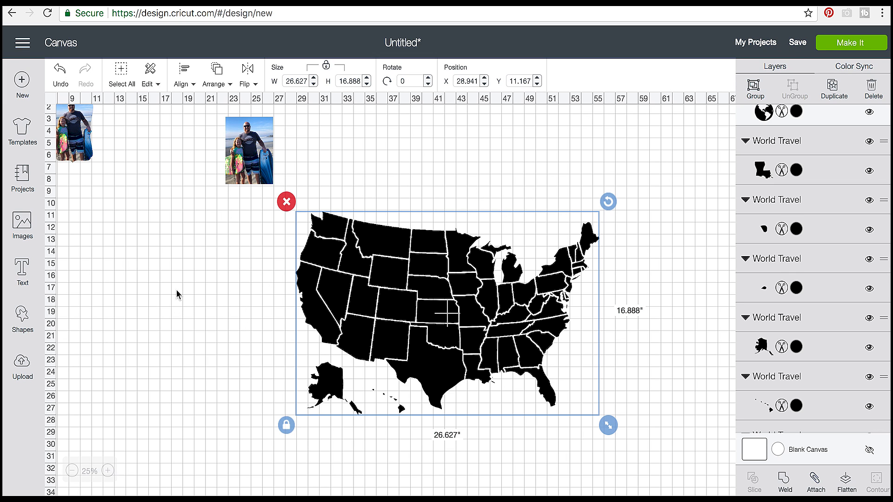
pyautogui.click(207, 240)
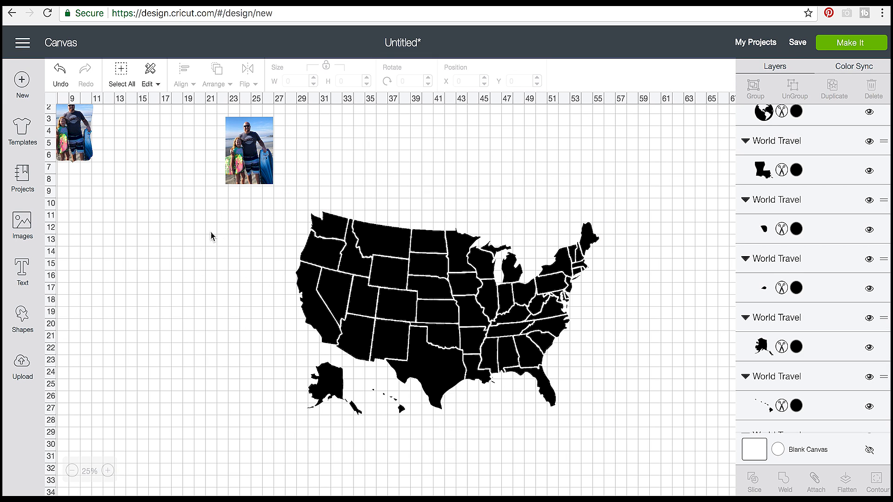
pyautogui.moveTo(280, 222); pyautogui.dragTo(603, 430)
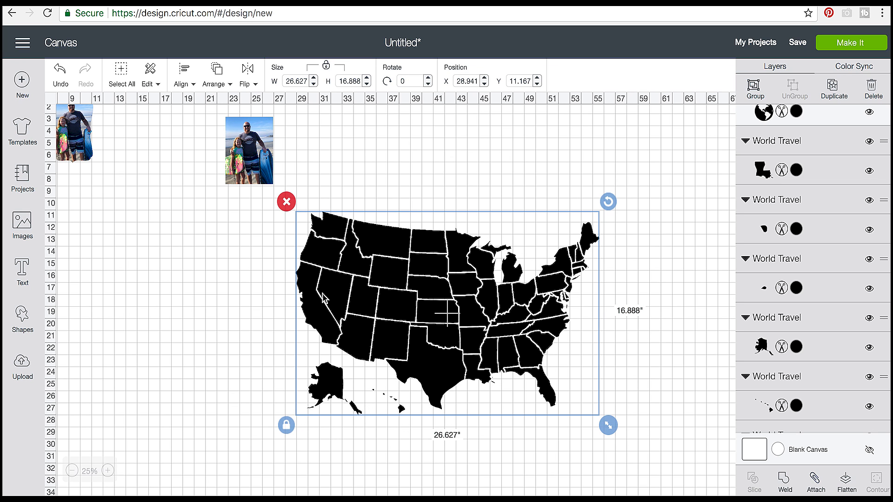
# Step: Move California out of the map to about X 19.27, Y 9.54, and place the rectangular photo beside it at about X 23.75, Y 9.92
pyautogui.click(272, 270)
pyautogui.moveTo(302, 287); pyautogui.dragTo(191, 215)
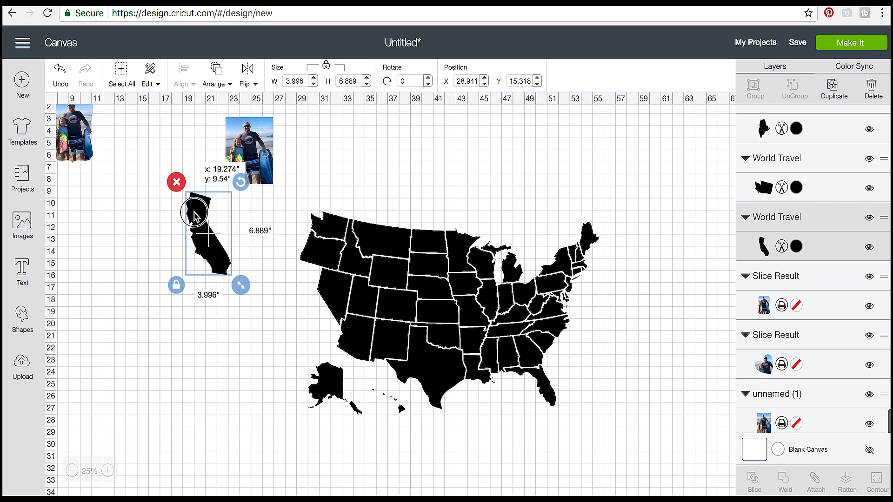
pyautogui.click(261, 147)
pyautogui.moveTo(260, 148); pyautogui.dragTo(272, 228)
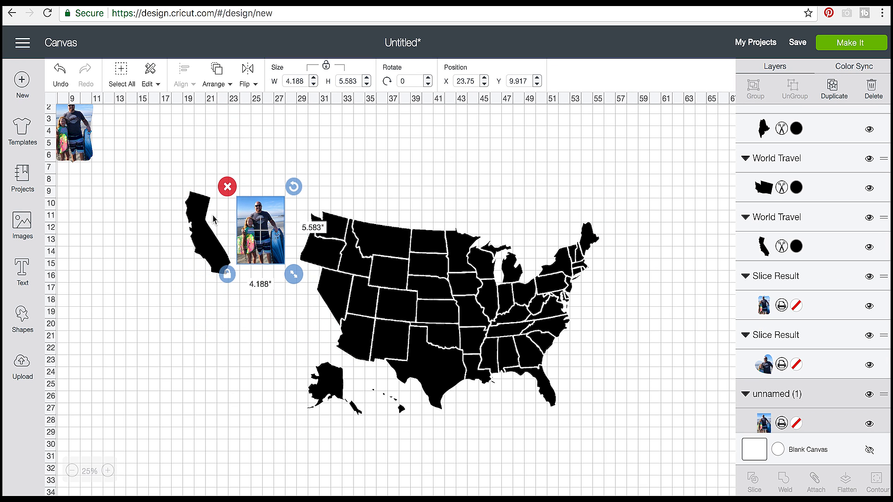
# Step: Delete the rest of the United States map, keeping only the California shape and the photo
pyautogui.click(199, 222)
pyautogui.moveTo(297, 182); pyautogui.dragTo(604, 437)
pyautogui.press('Delete')
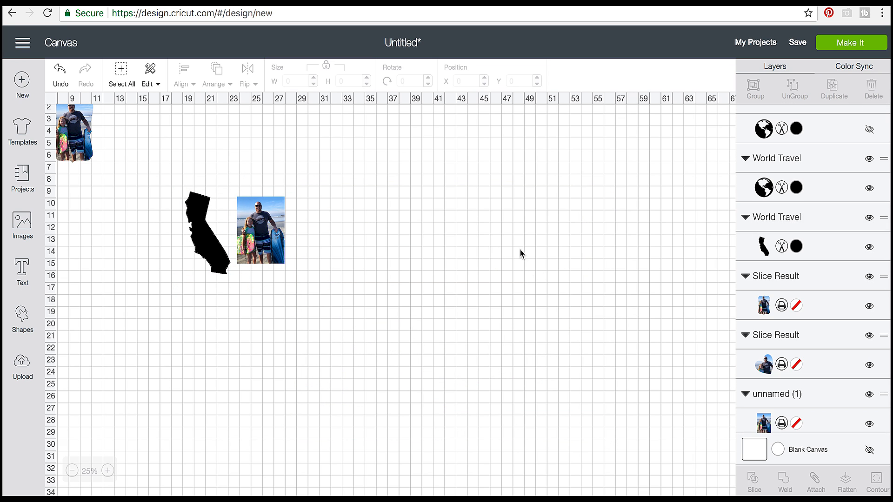
# Step: Place the rectangular photo behind the California shape, then enlarge it and tilt it clockwise so it covers the shape
pyautogui.click(108, 471)
pyautogui.scroll(-3, 261, 309)
pyautogui.moveTo(525, 278); pyautogui.dragTo(407, 259)
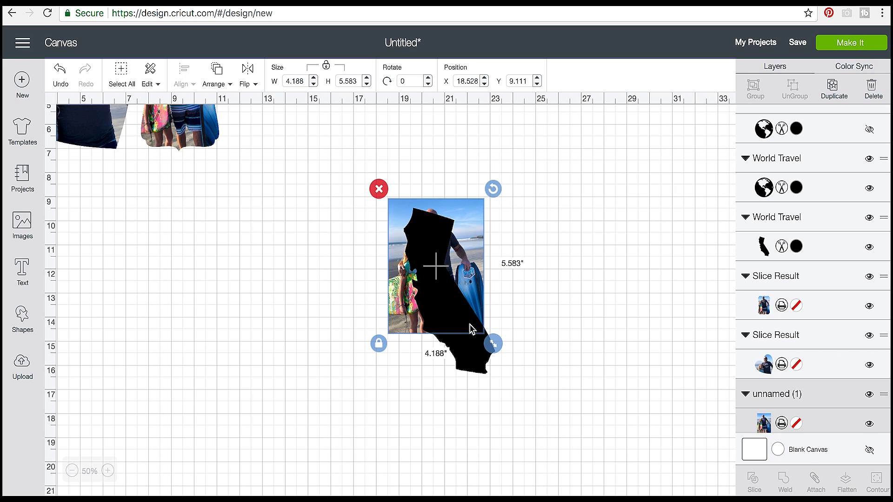
pyautogui.moveTo(493, 347); pyautogui.dragTo(500, 385)
pyautogui.moveTo(489, 308); pyautogui.dragTo(493, 299)
pyautogui.click(507, 237)
pyautogui.moveTo(519, 194); pyautogui.dragTo(494, 262)
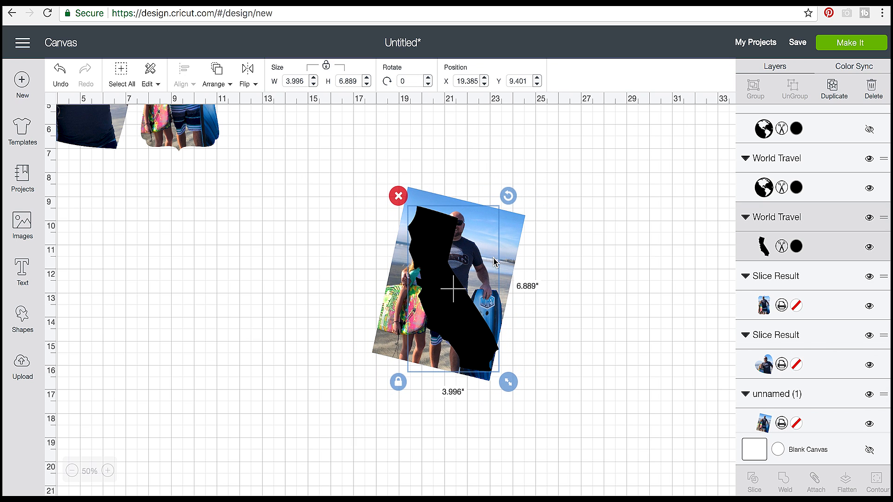
# Step: Shrink the tilted photo slightly, and reposition and rotate the California shape clockwise so it frames both people
pyautogui.click(515, 245)
pyautogui.moveTo(532, 392); pyautogui.dragTo(520, 372)
pyautogui.click(483, 264)
pyautogui.moveTo(484, 263); pyautogui.dragTo(476, 252)
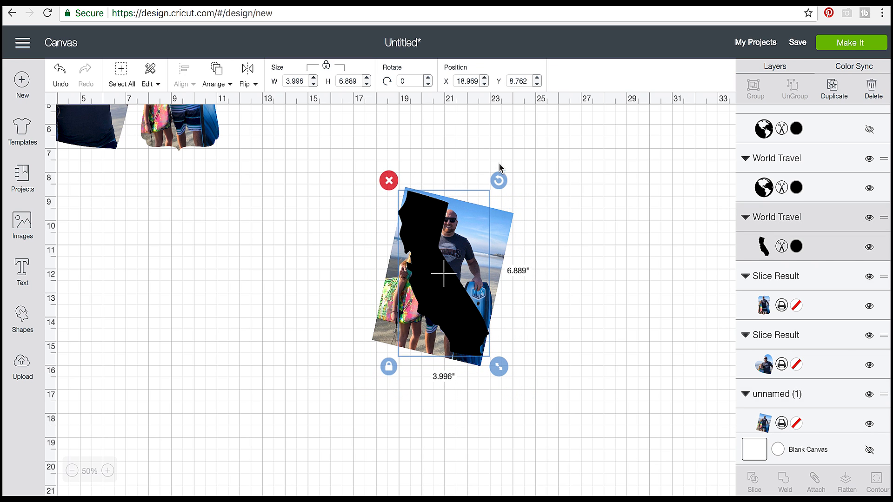
pyautogui.moveTo(499, 181); pyautogui.dragTo(515, 194)
# Step: Slice the photo with the California shape and move the California-shaped photo out to the empty area beneath the label-shaped photo
pyautogui.moveTo(532, 359); pyautogui.dragTo(410, 214)
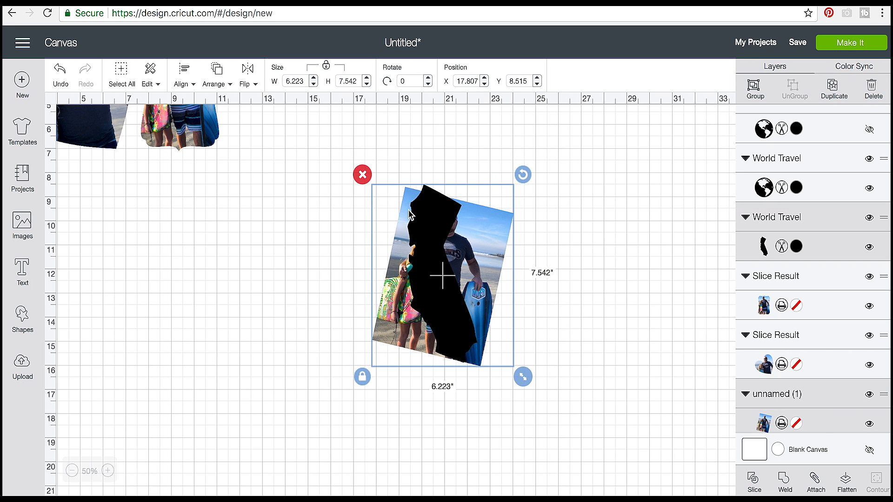
pyautogui.click(754, 480)
pyautogui.moveTo(437, 315); pyautogui.dragTo(186, 310)
# Step: Delete the leftover cut-out photo and the black California shape
pyautogui.moveTo(535, 388); pyautogui.dragTo(303, 175)
pyautogui.press('Delete')
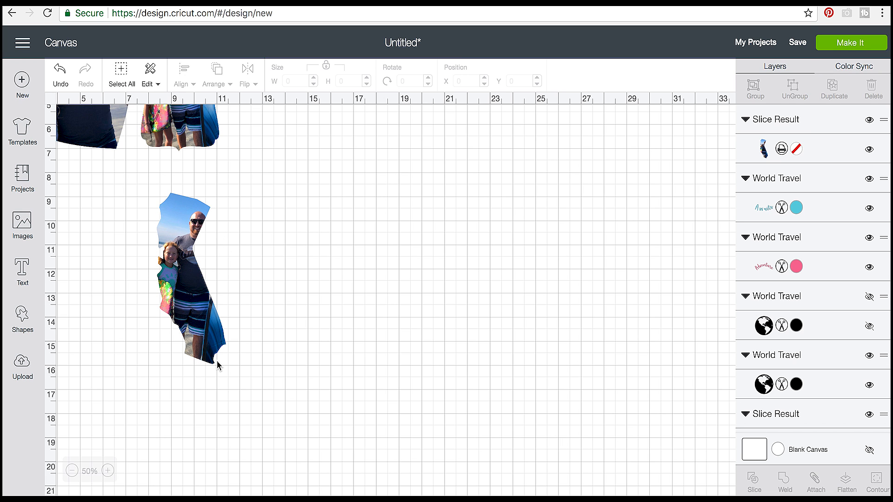
pyautogui.scroll(3, 217, 362)
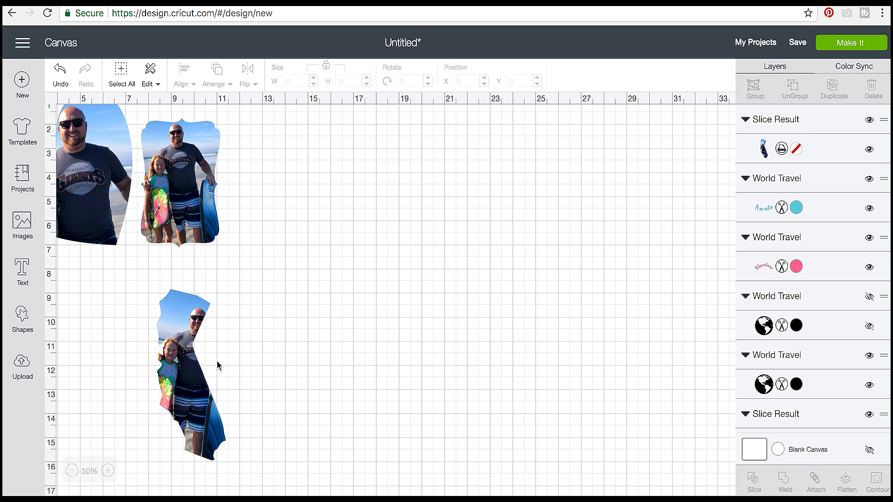
pyautogui.hscroll(-3, 218, 363)
pyautogui.scroll(1, 218, 363)
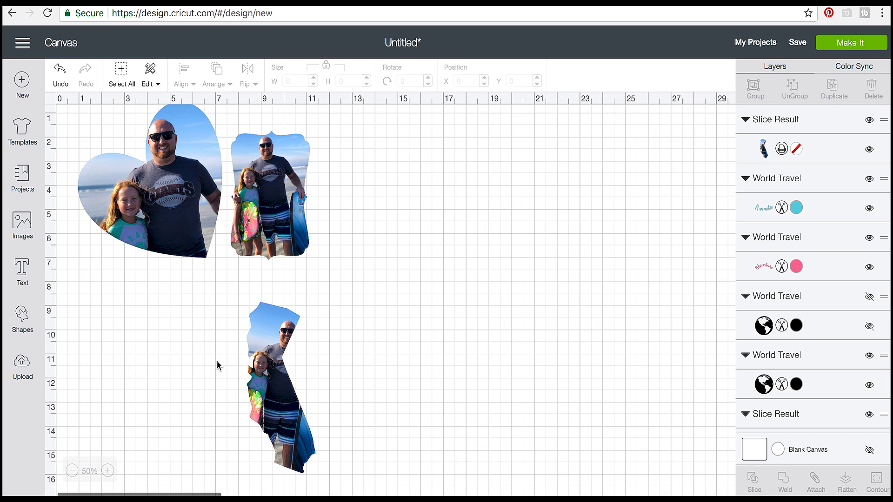